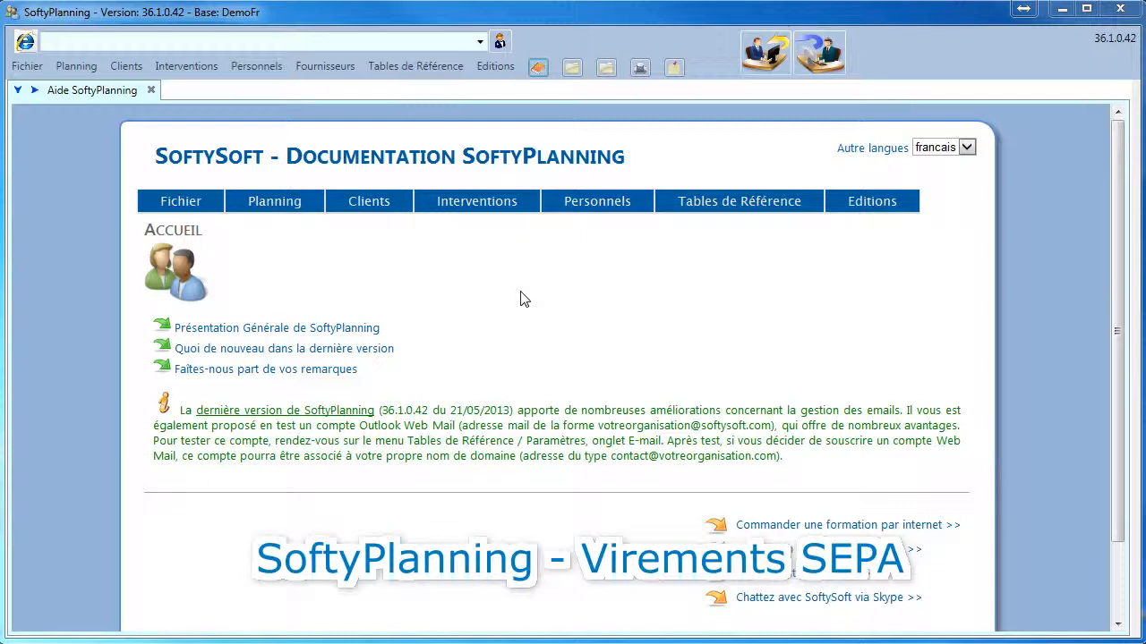
# Check the IBAN and BIC of the CA Centre-Est account in the Banques reference table and close the table
pyautogui.click(151, 90)
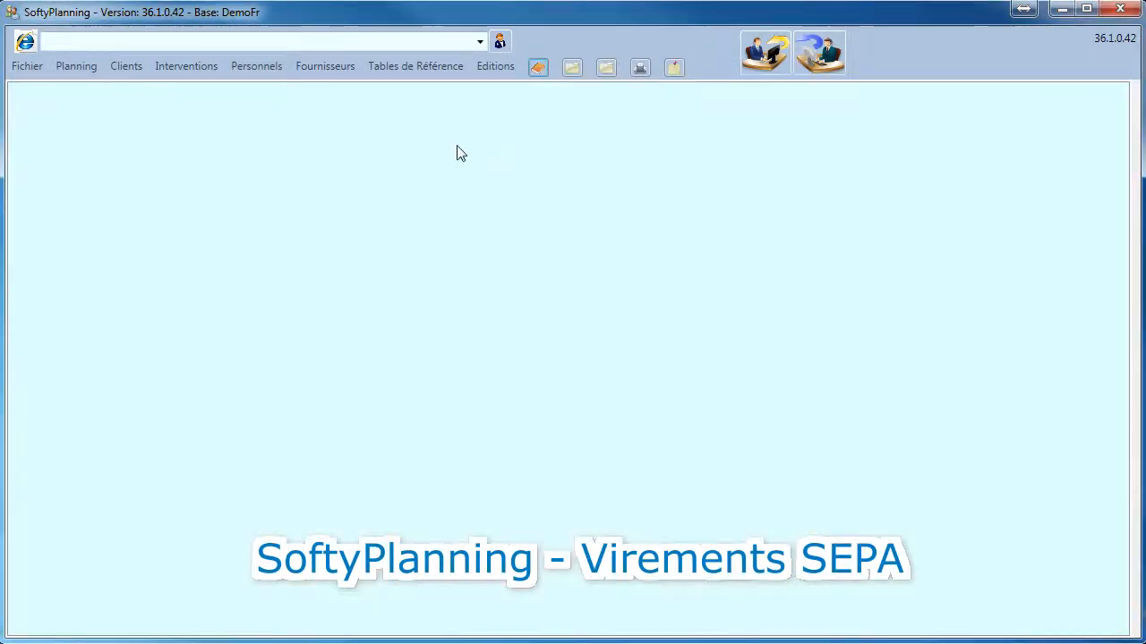
pyautogui.click(424, 67)
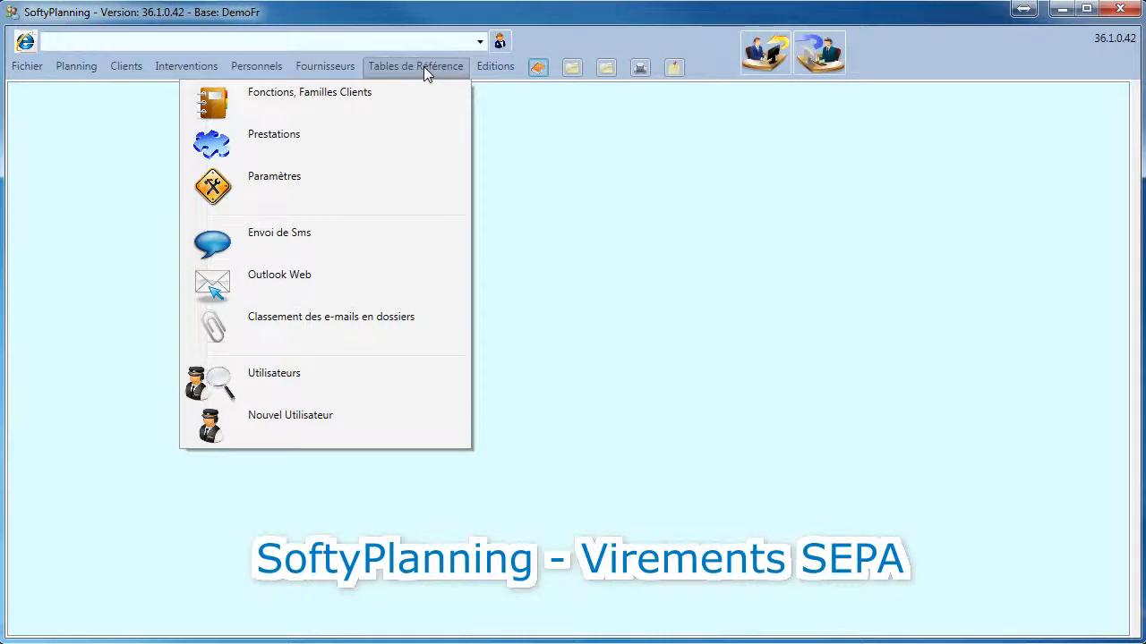
pyautogui.click(340, 92)
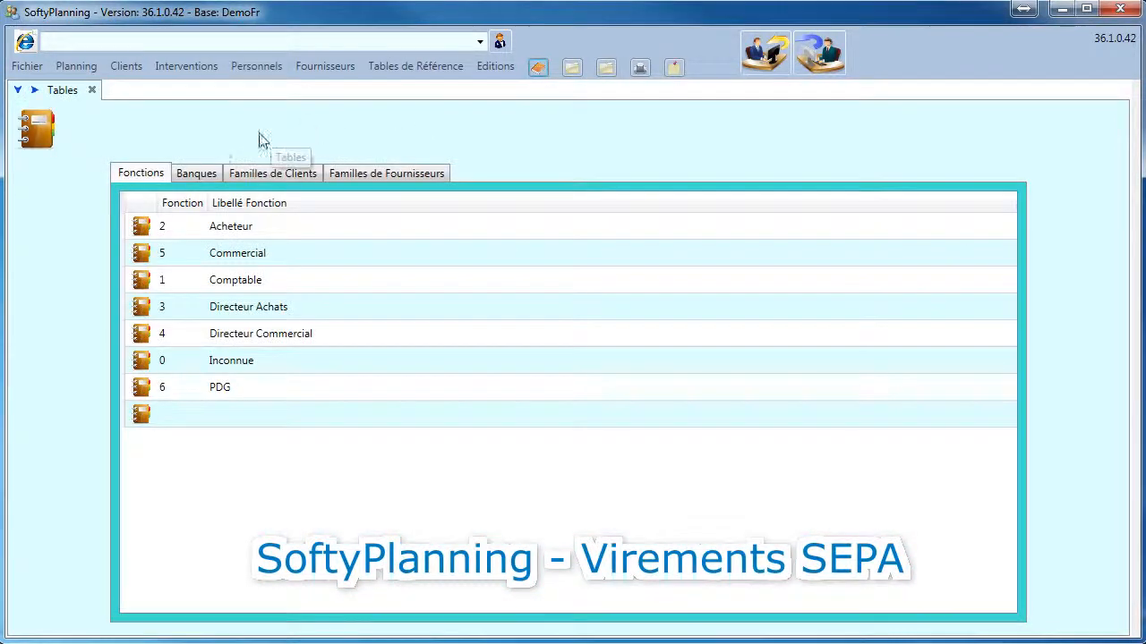
pyautogui.click(201, 172)
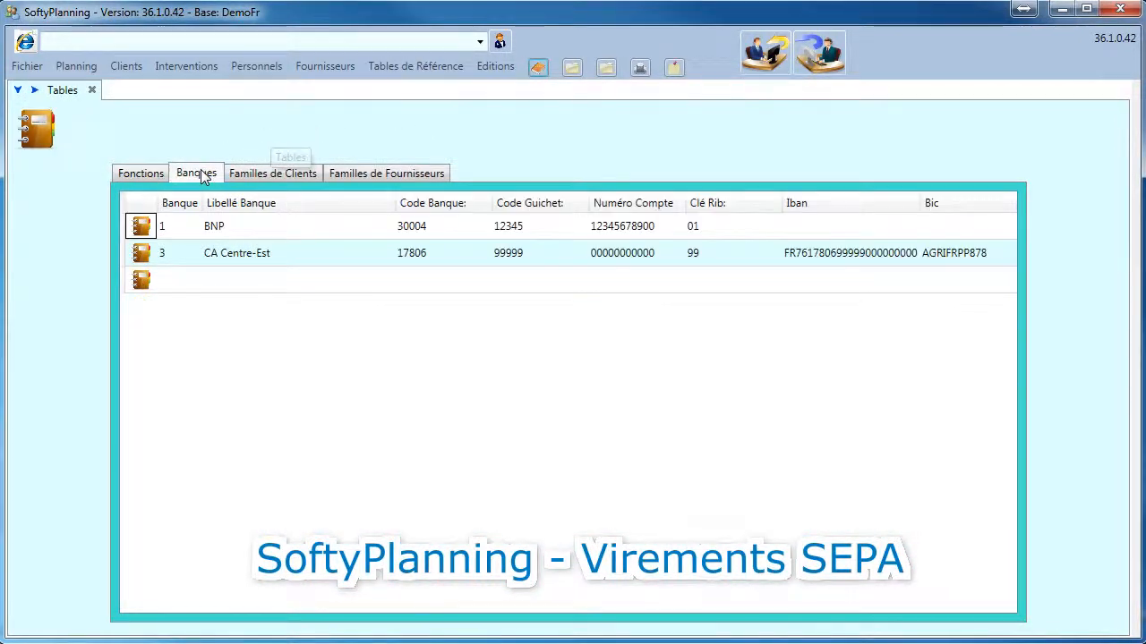
pyautogui.click(742, 258)
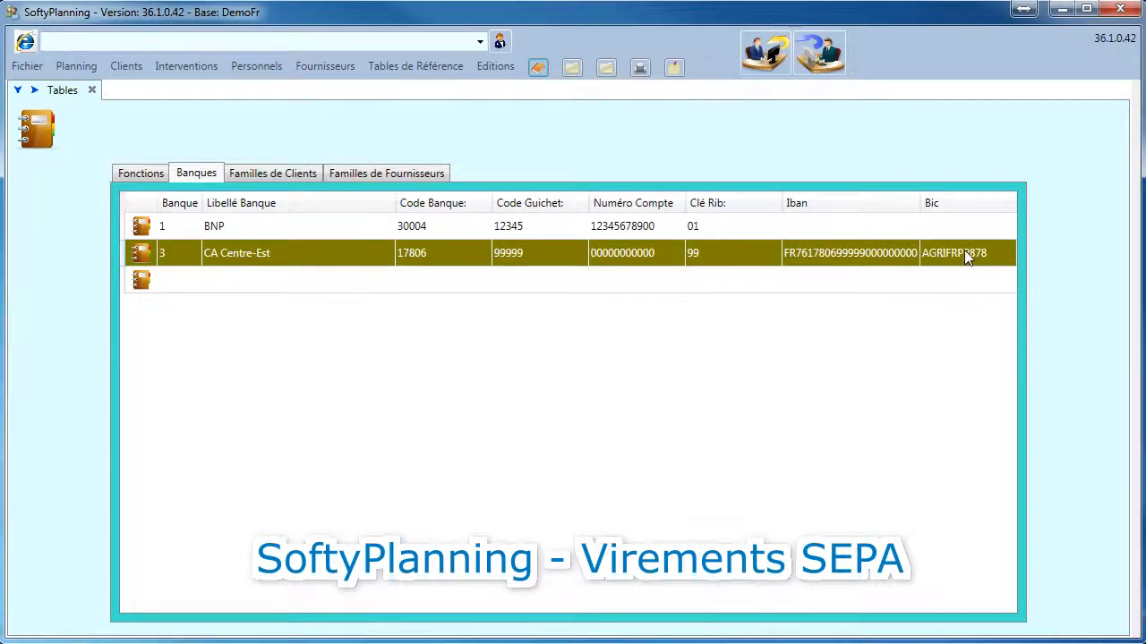
pyautogui.click(91, 90)
# Search for all active suppliers and go through Assuretout, Top Veranda and Vitres Clean in the list
pyautogui.click(333, 66)
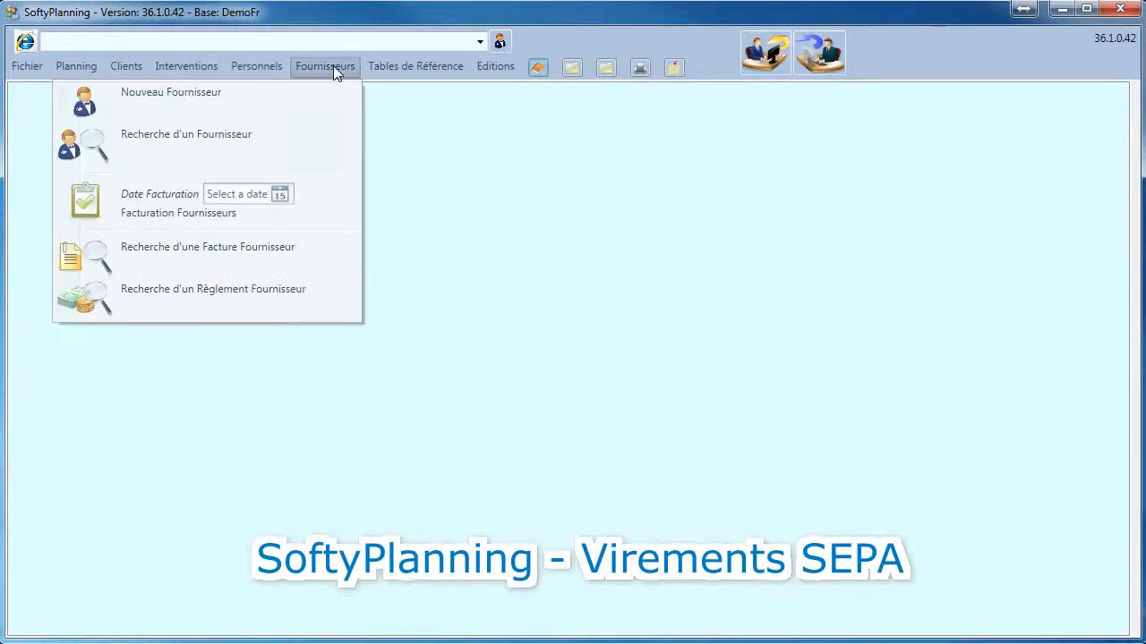
pyautogui.click(184, 143)
pyautogui.click(452, 125)
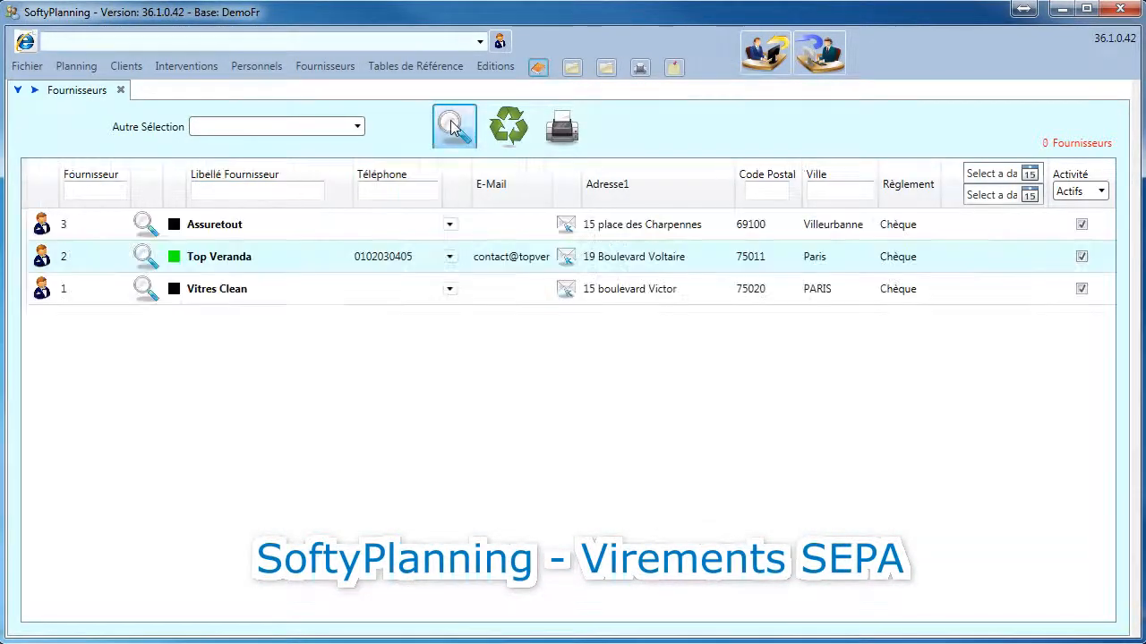
pyautogui.click(326, 224)
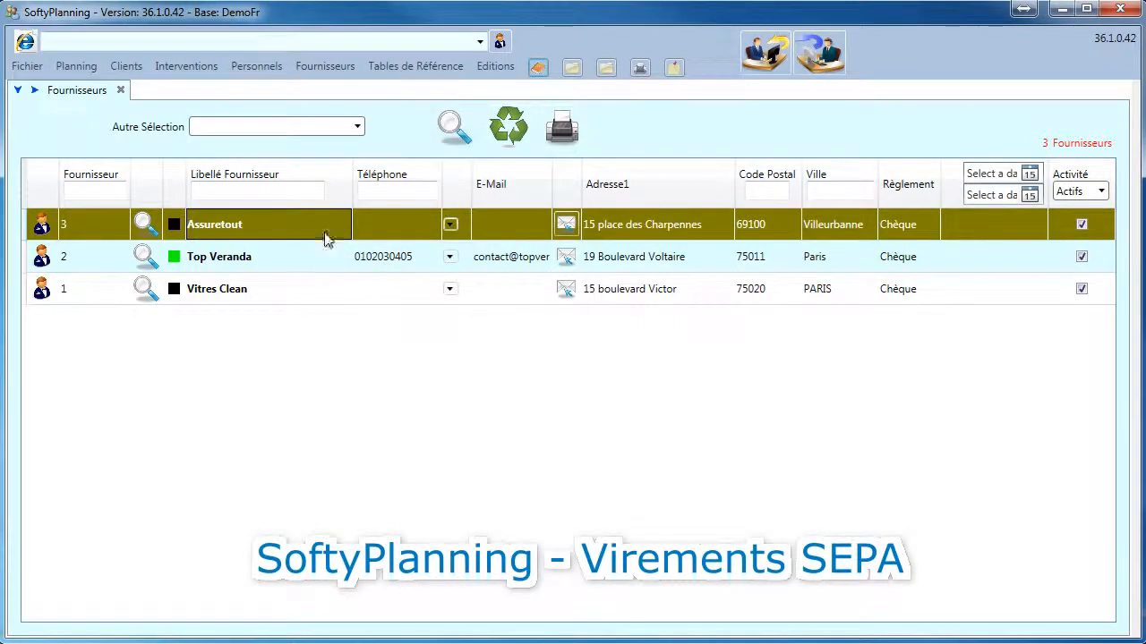
pyautogui.click(315, 262)
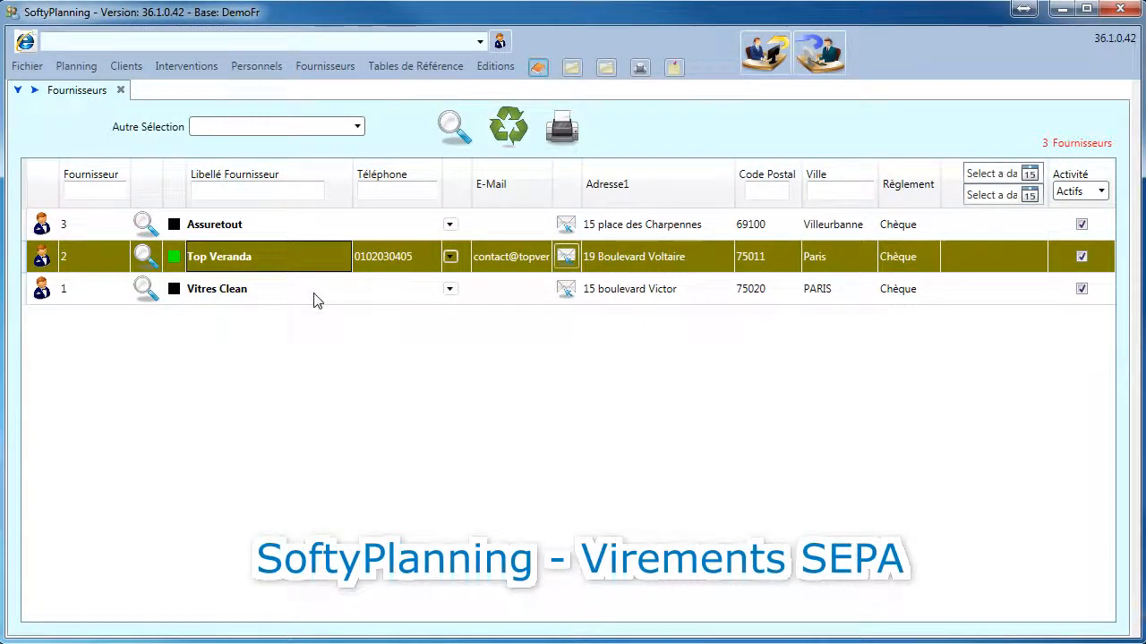
pyautogui.click(314, 300)
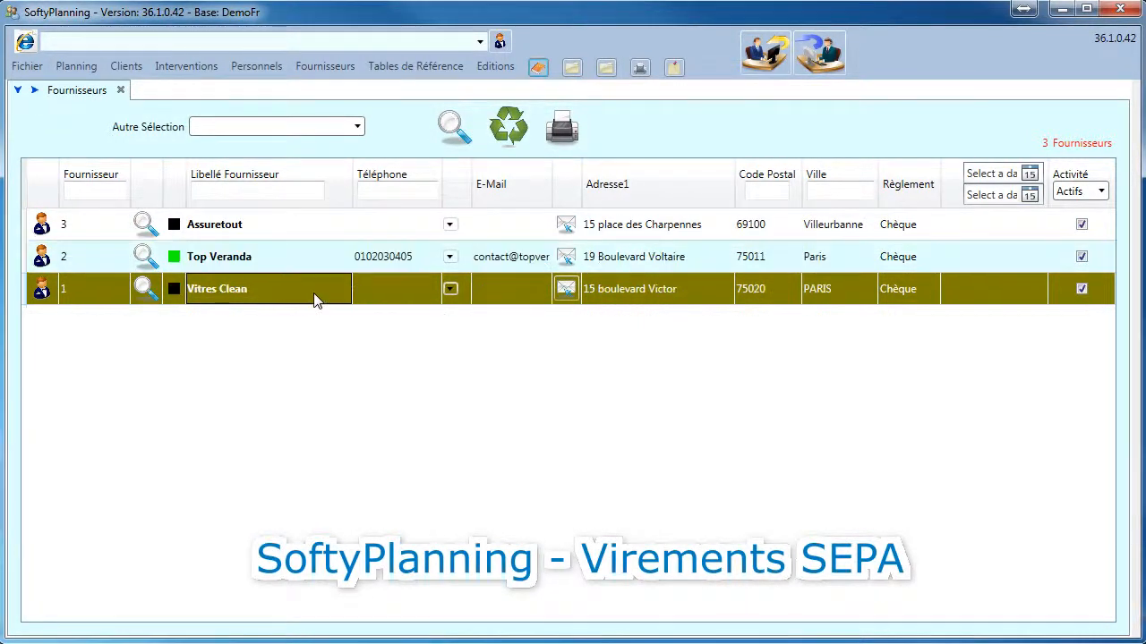
# Open the Vitres Clean supplier record and check its IBAN and BIC bank details
pyautogui.click(145, 287)
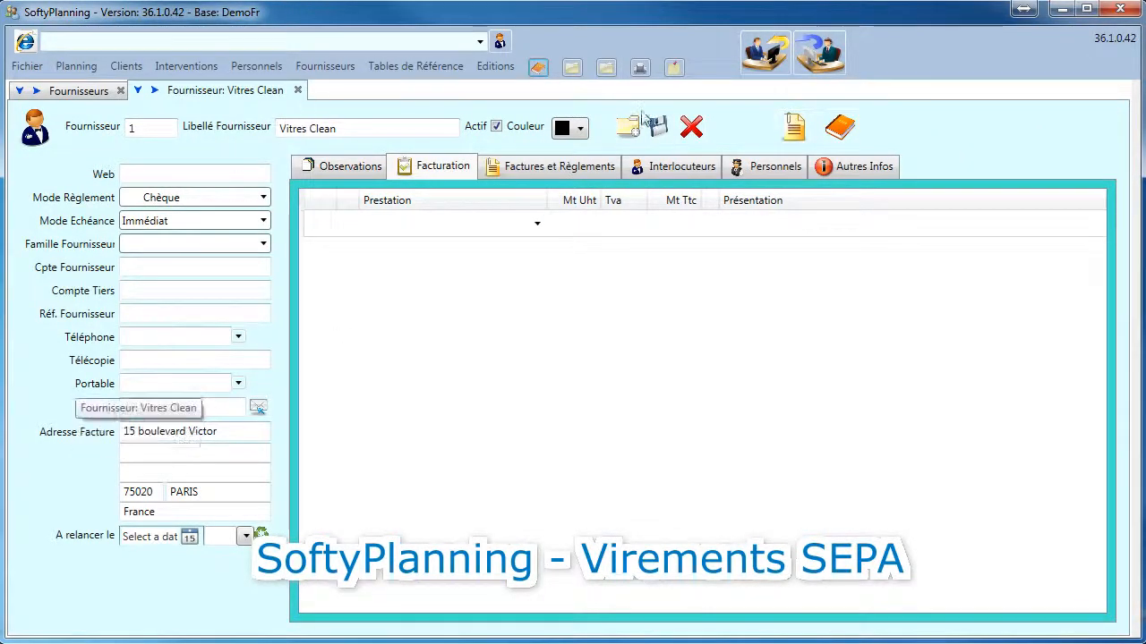
pyautogui.click(860, 170)
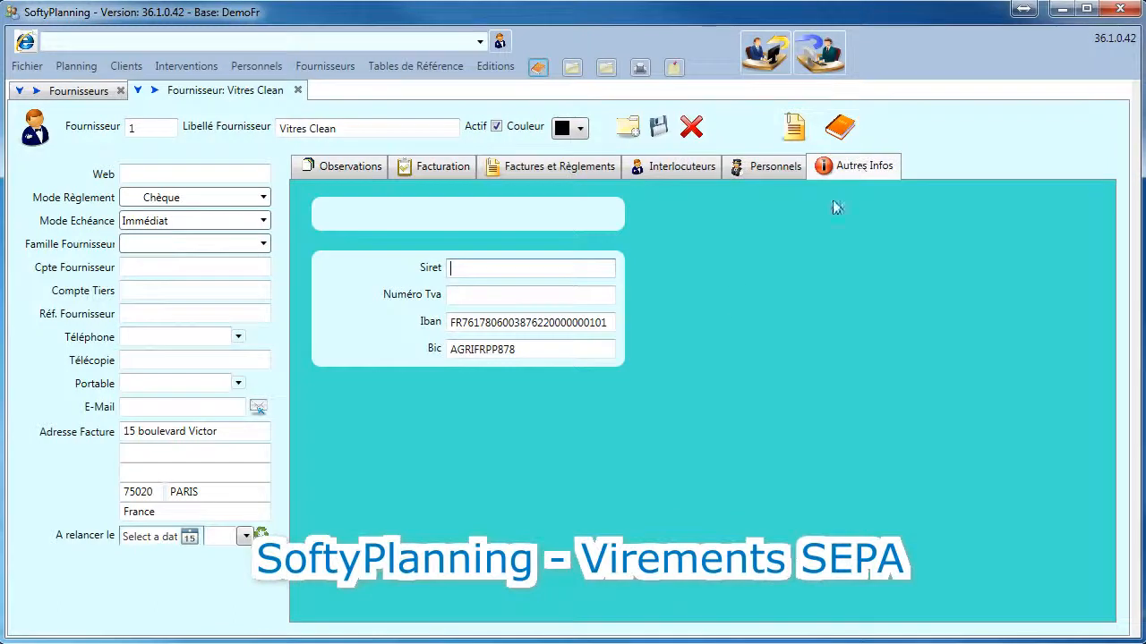
pyautogui.click(481, 321)
pyautogui.click(501, 349)
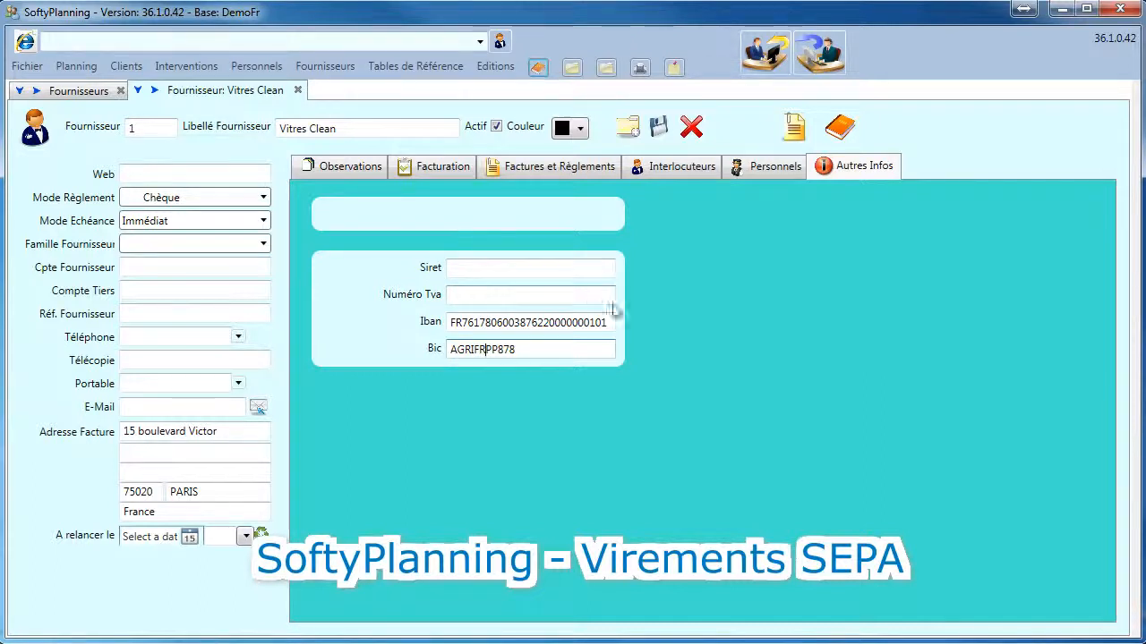
# Review the contents of Vitres Clean's invoice 1, then close the invoice and the supplier record
pyautogui.click(514, 168)
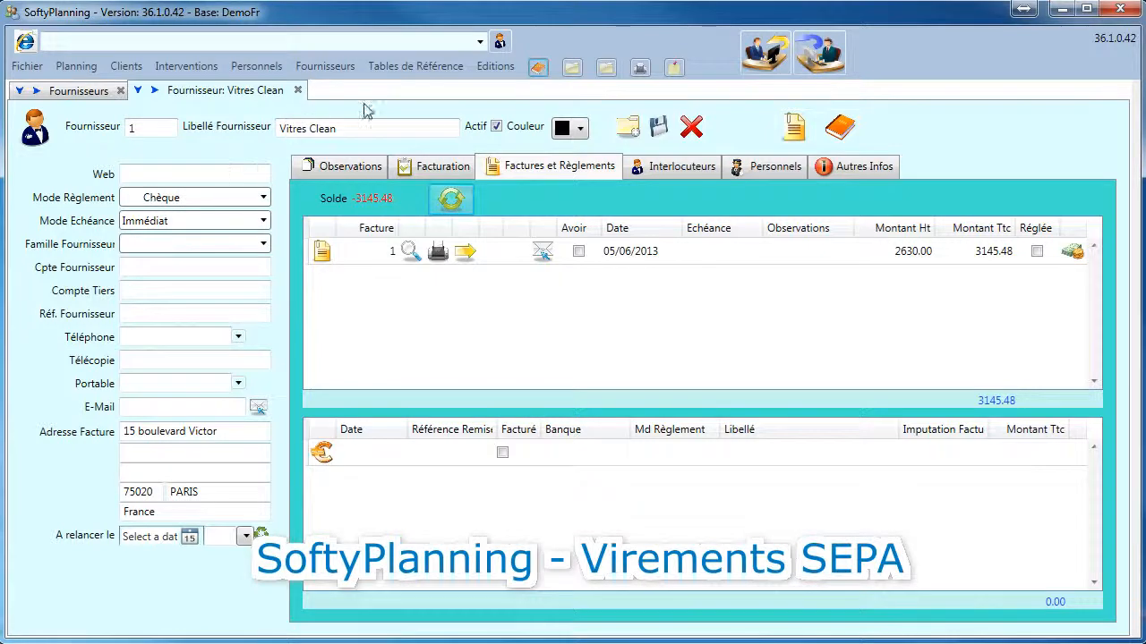
pyautogui.click(411, 251)
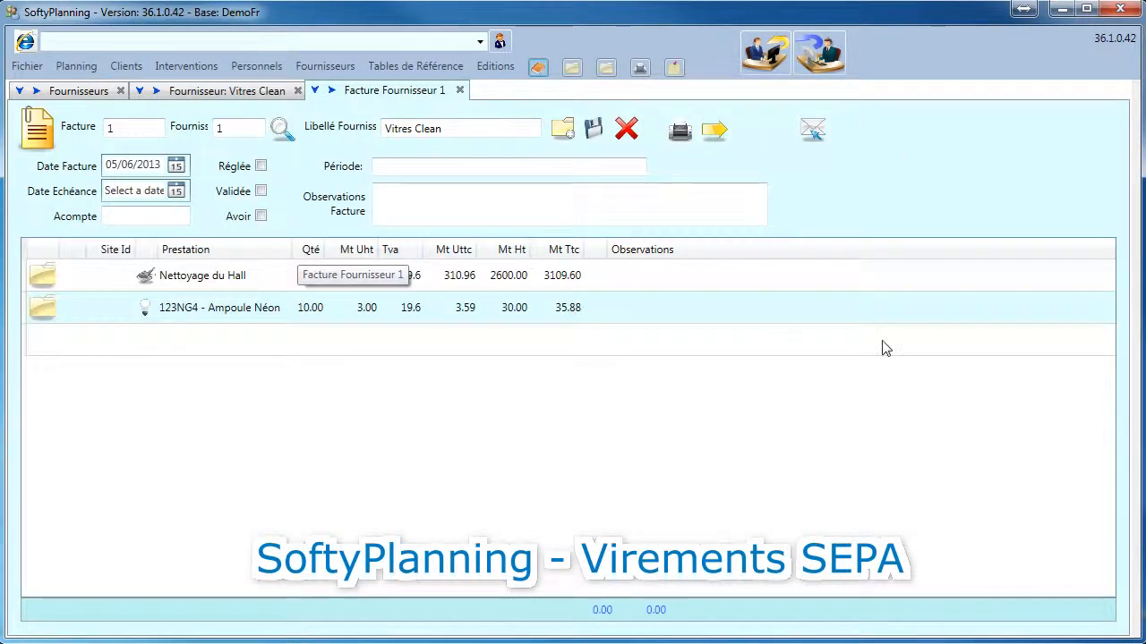
pyautogui.click(460, 91)
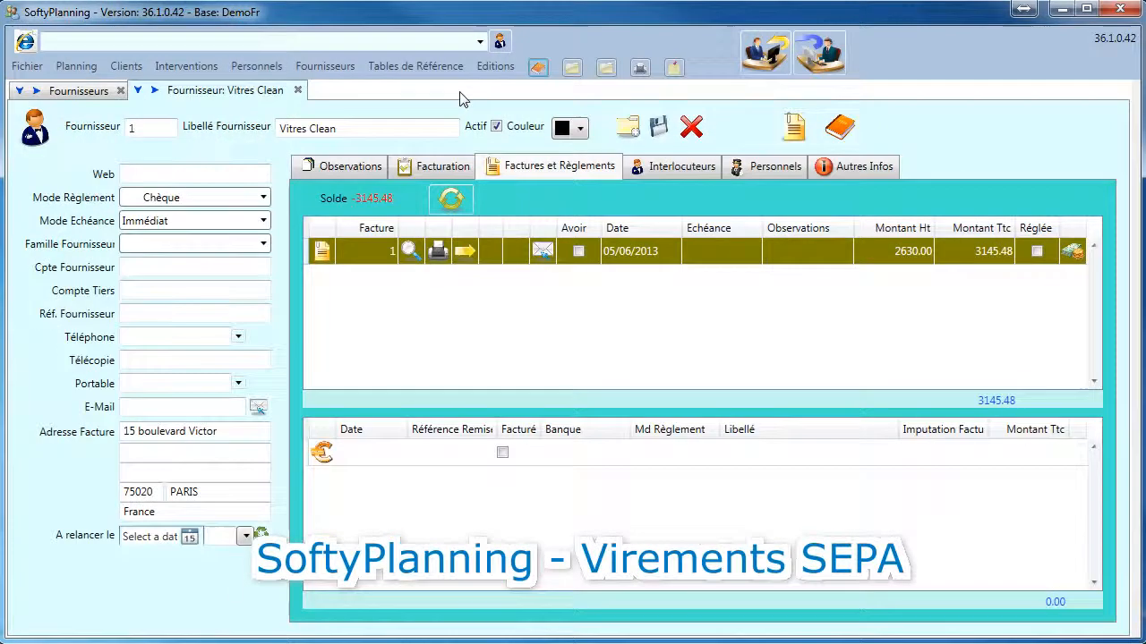
pyautogui.click(299, 90)
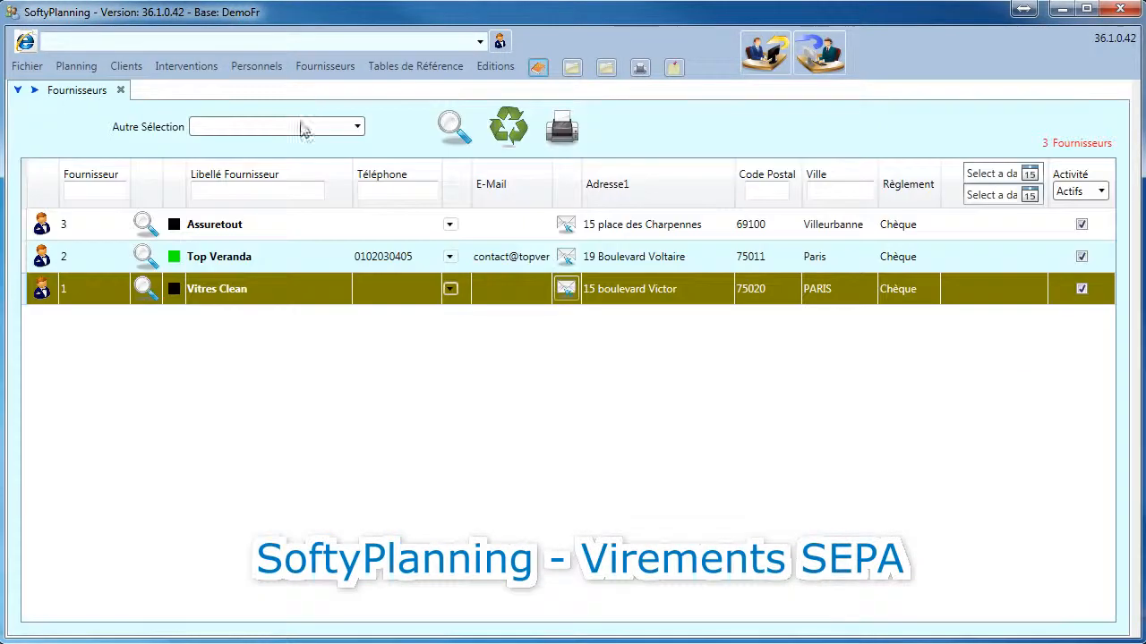
# Check Top Veranda's IBAN and BIC, review its invoice 2, and close both records
pyautogui.click(141, 258)
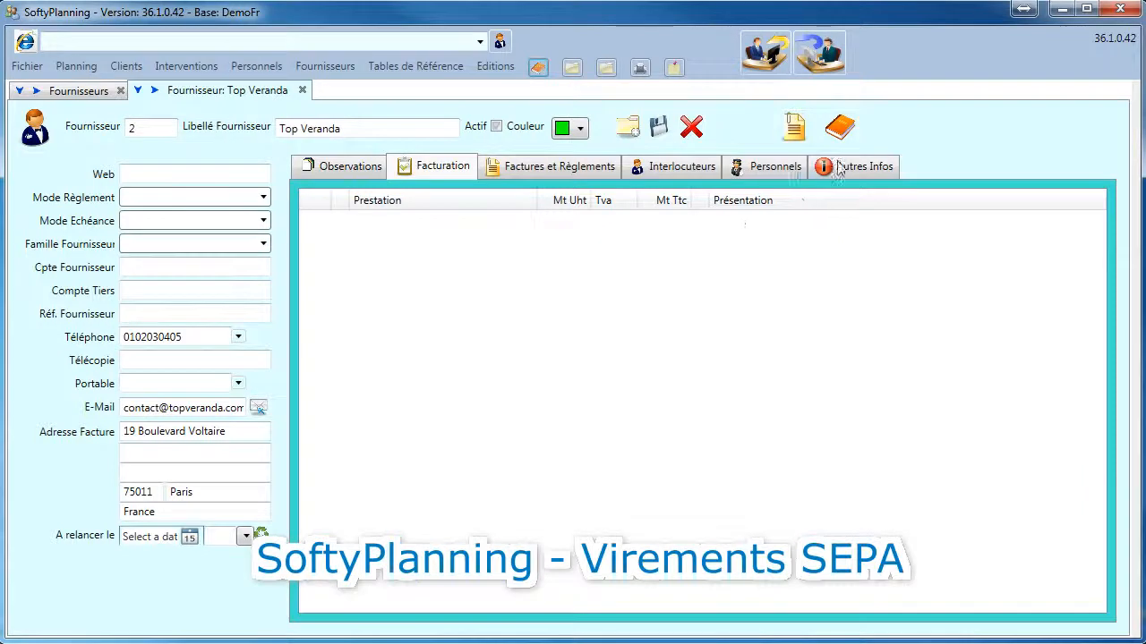
pyautogui.click(842, 168)
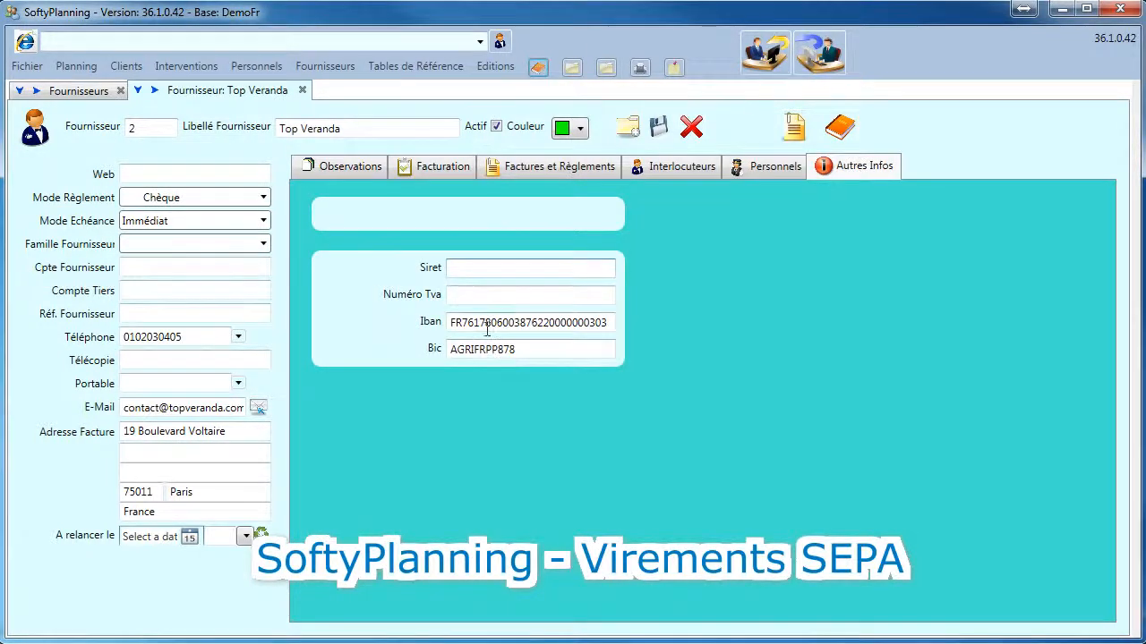
pyautogui.click(525, 168)
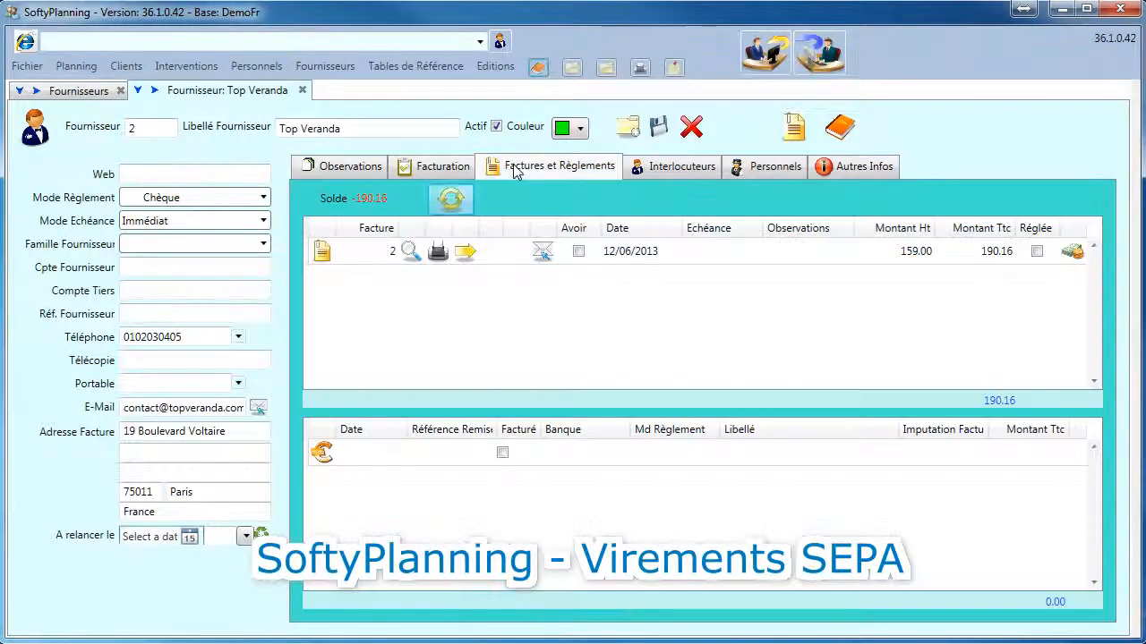
pyautogui.click(408, 253)
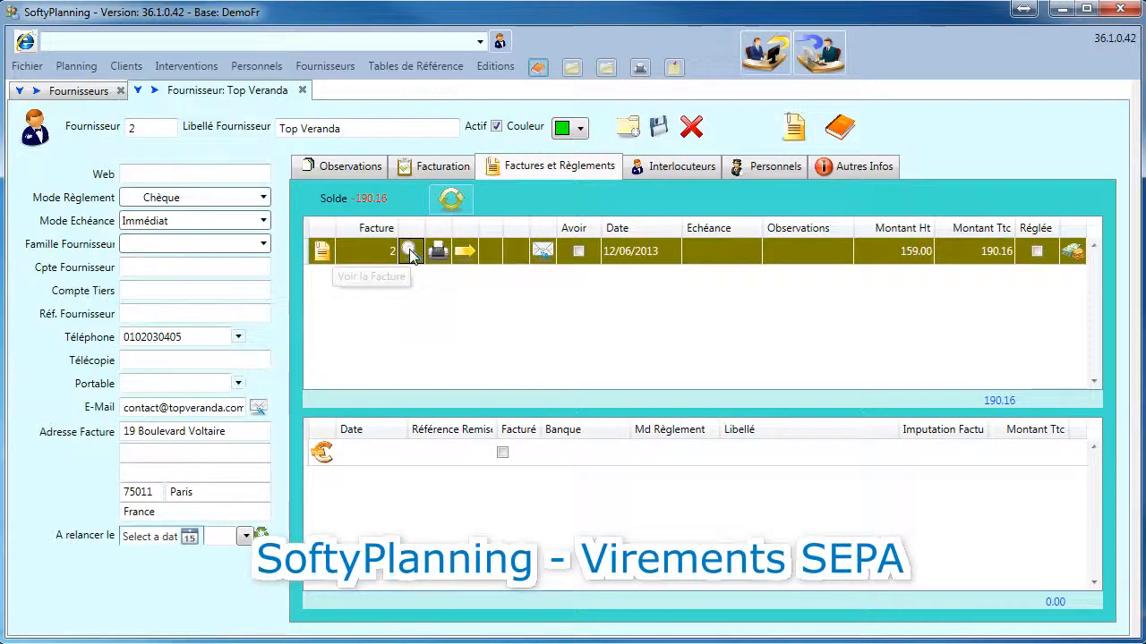
pyautogui.click(408, 253)
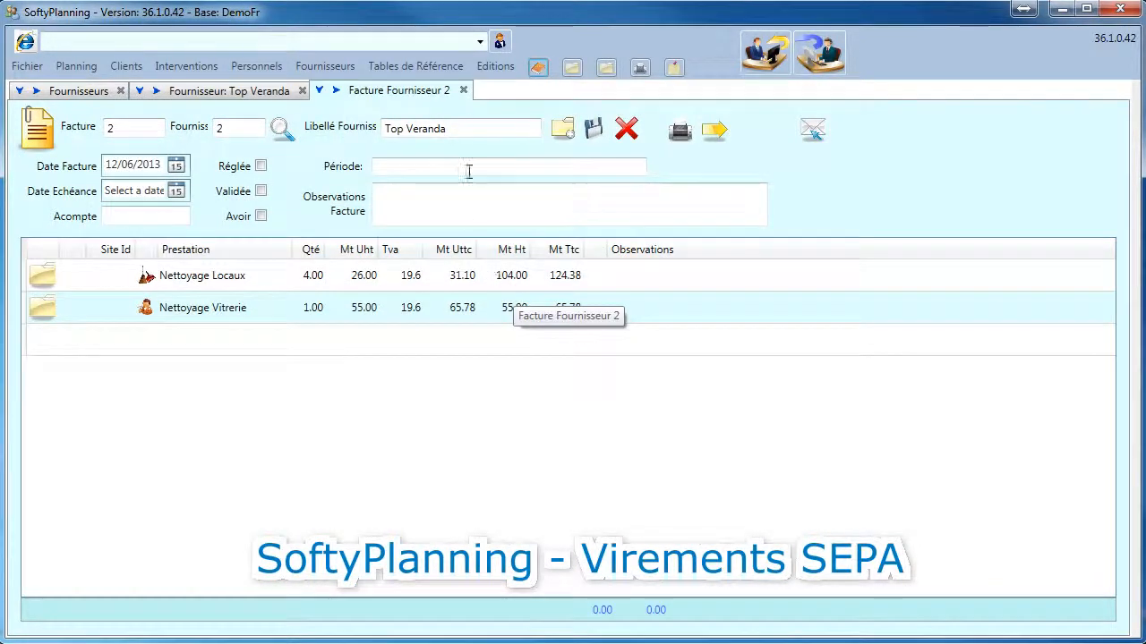
pyautogui.click(463, 90)
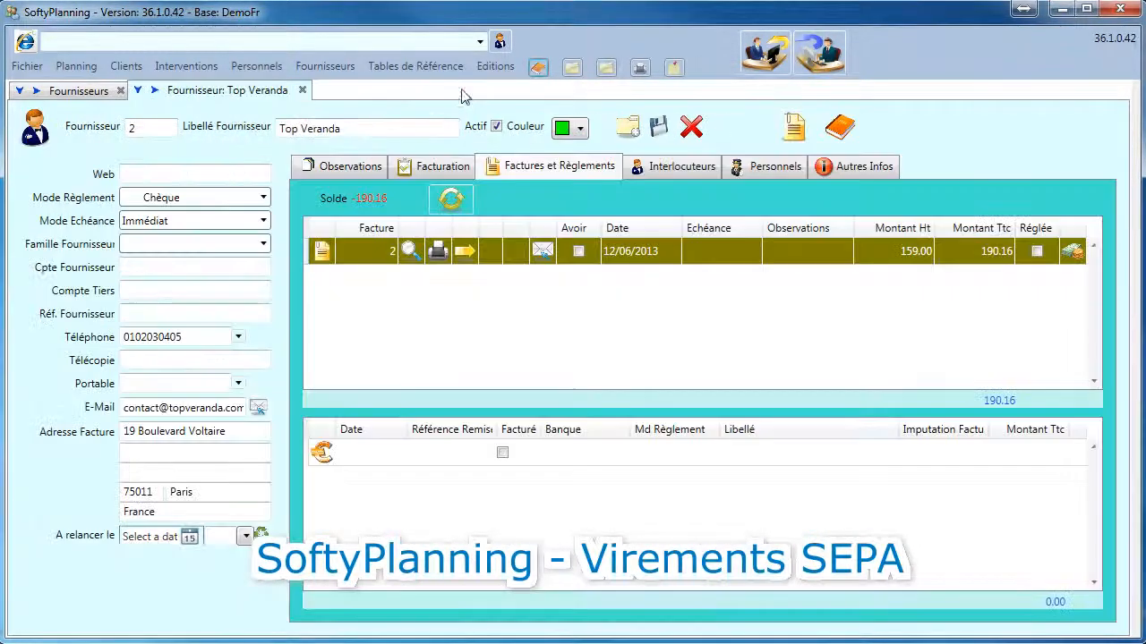
pyautogui.click(302, 91)
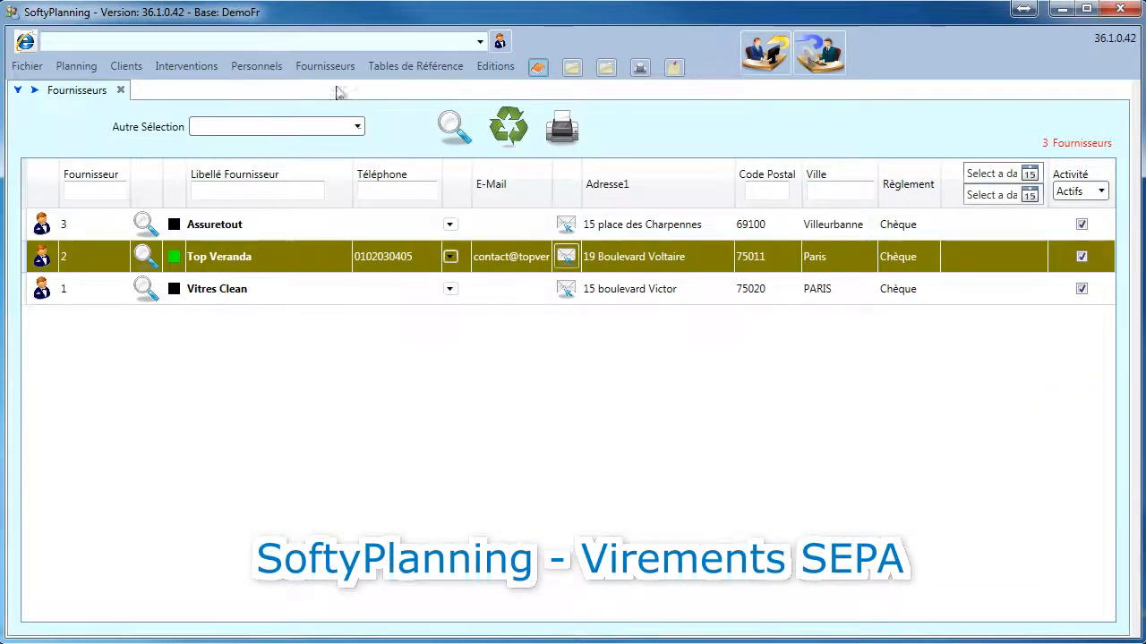
# Search for all supplier invoices of the current month, 01/06/2013 to 30/06/2013
pyautogui.click(324, 68)
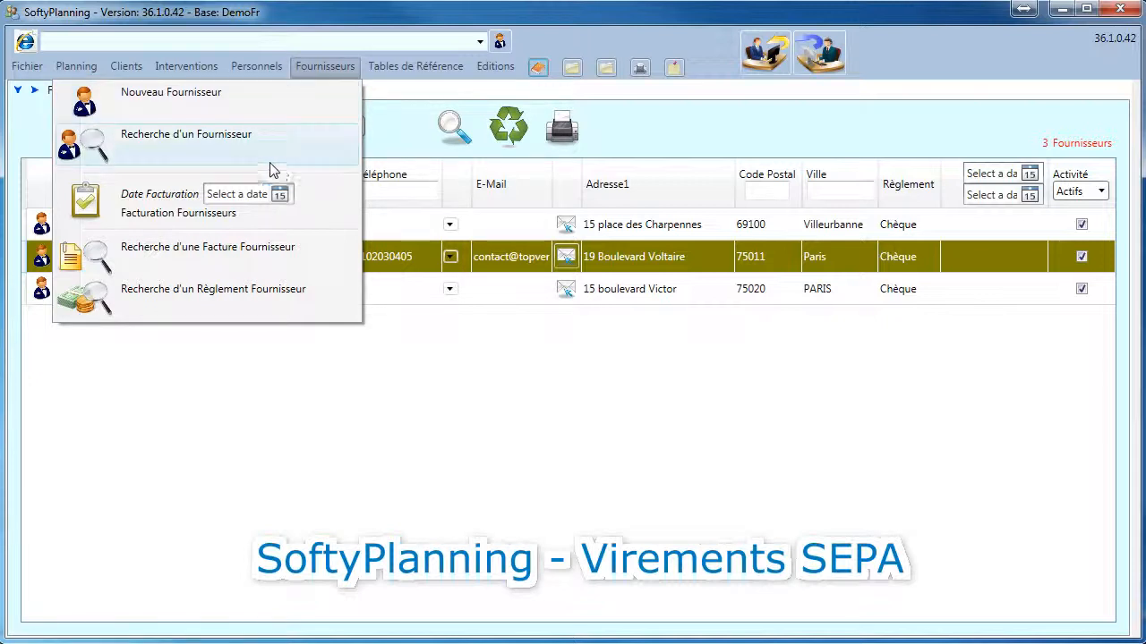
pyautogui.click(188, 256)
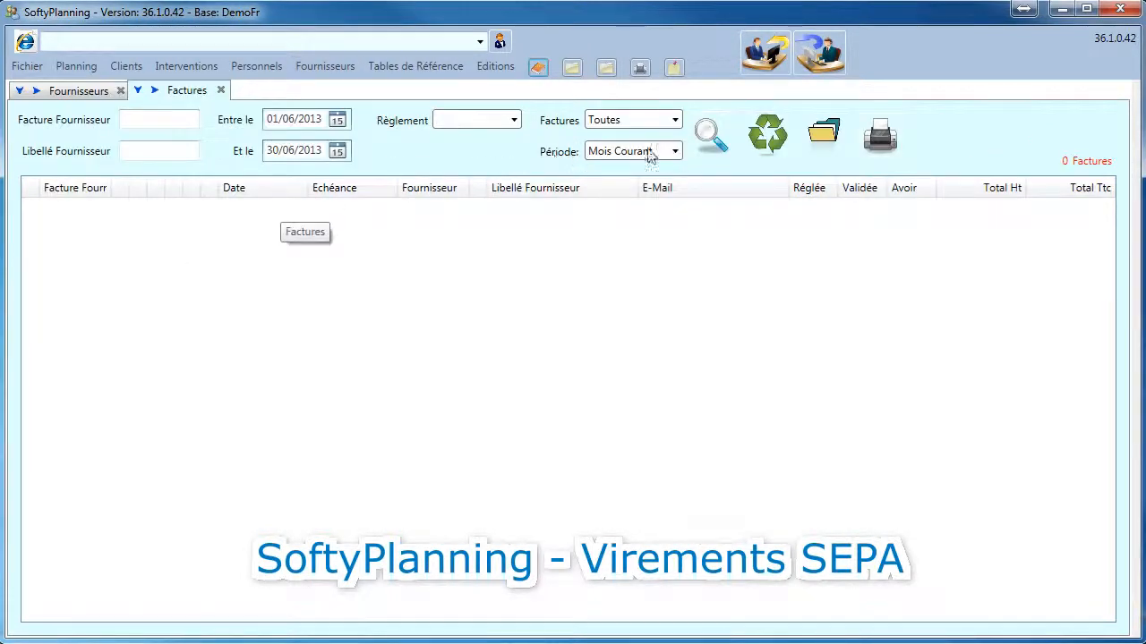
pyautogui.click(715, 145)
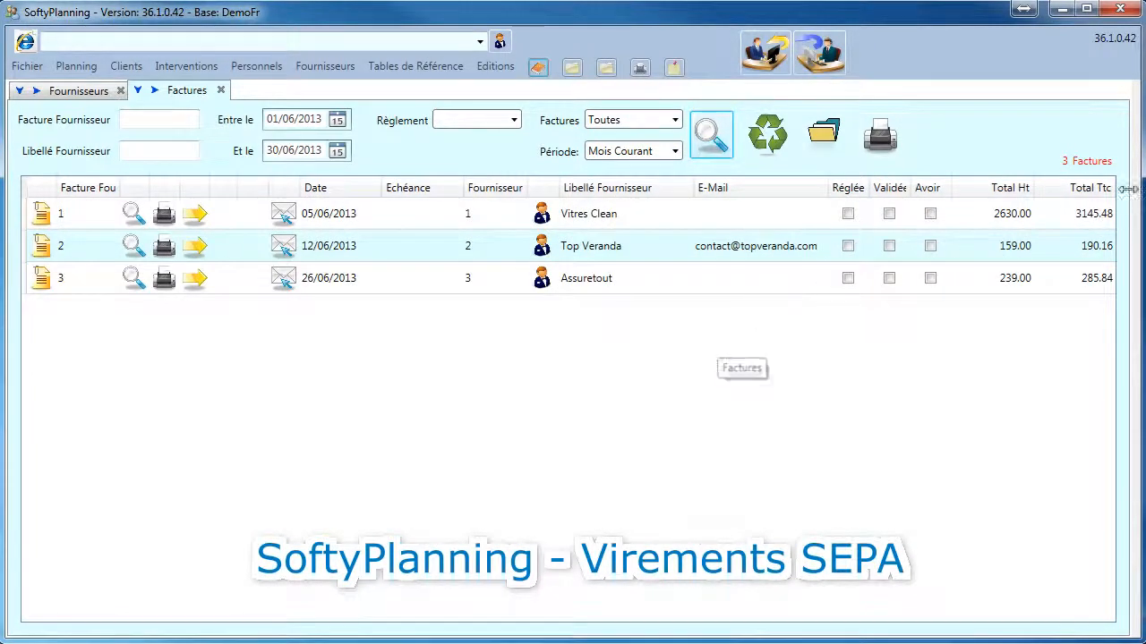
pyautogui.click(718, 220)
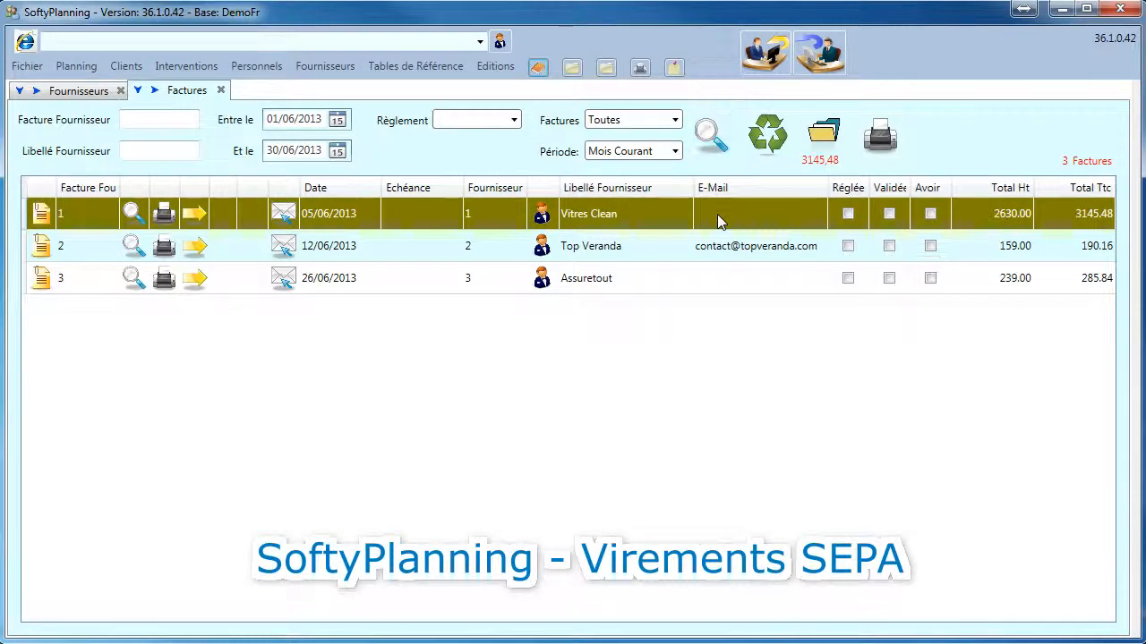
pyautogui.keyDown('ctrl'); pyautogui.click(716, 233); pyautogui.keyUp('ctrl')
pyautogui.keyDown('ctrl'); pyautogui.click(715, 276); pyautogui.keyUp('ctrl')
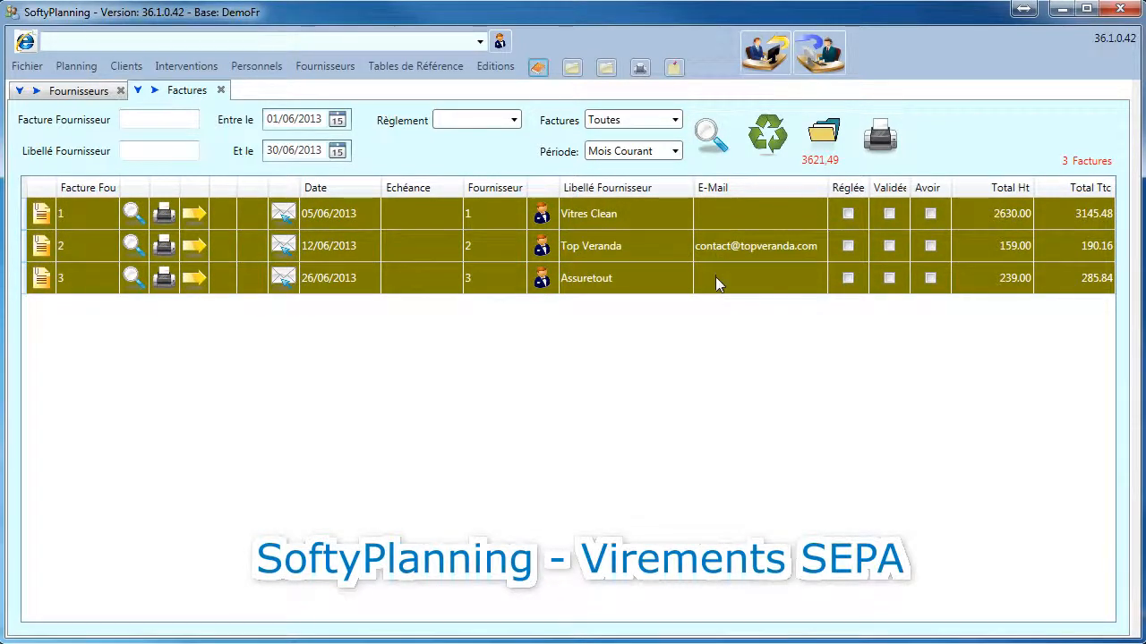
pyautogui.keyDown('ctrl'); pyautogui.click(715, 277); pyautogui.keyUp('ctrl')
pyautogui.keyDown('ctrl'); pyautogui.click(717, 231); pyautogui.keyUp('ctrl')
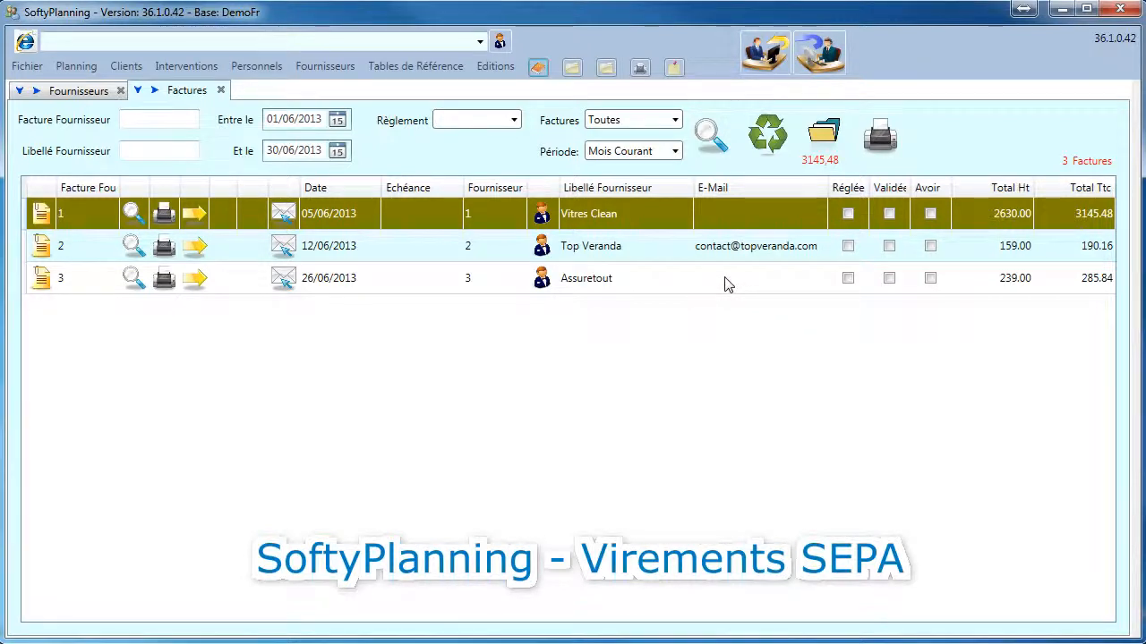
pyautogui.click(730, 244)
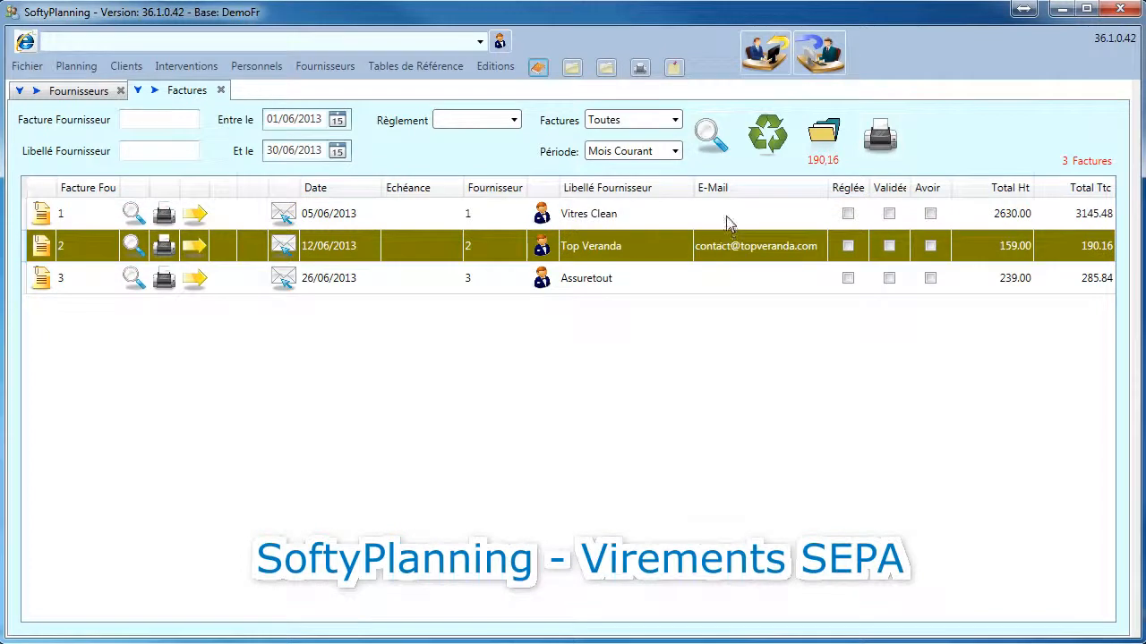
pyautogui.click(726, 217)
pyautogui.keyDown('ctrl'); pyautogui.click(733, 258); pyautogui.keyUp('ctrl')
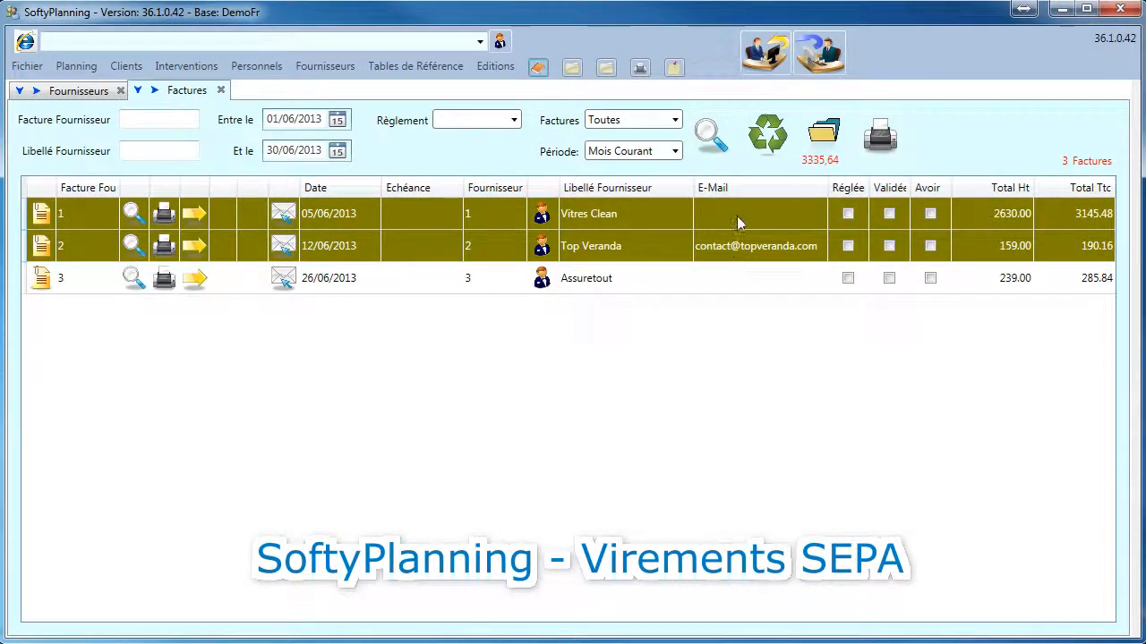
# Select the three June supplier invoices and try to generate their payments without a remittance reference
pyautogui.click(737, 216)
pyautogui.click(745, 285)
pyautogui.keyDown('shift'); pyautogui.click(739, 226); pyautogui.keyUp('shift')
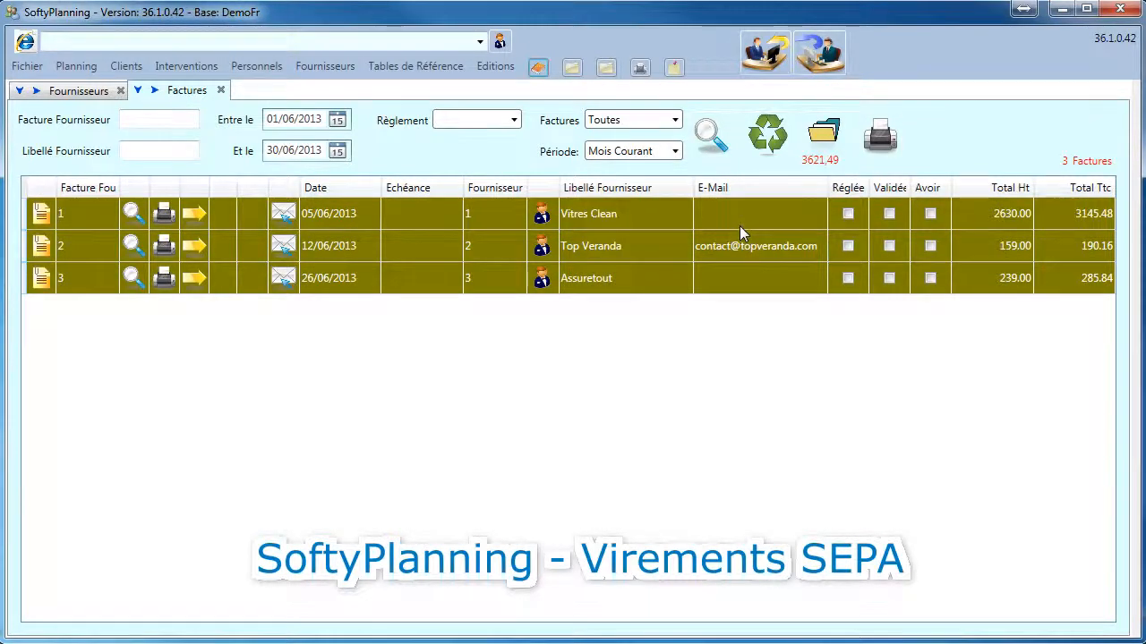
pyautogui.rightClick(423, 214)
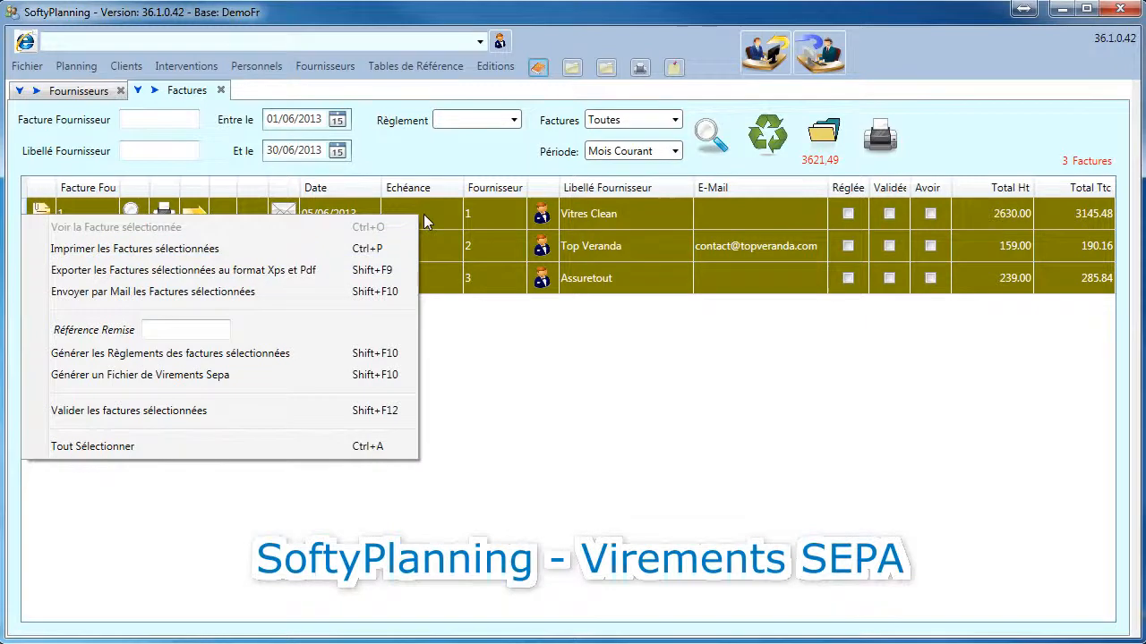
pyautogui.click(256, 358)
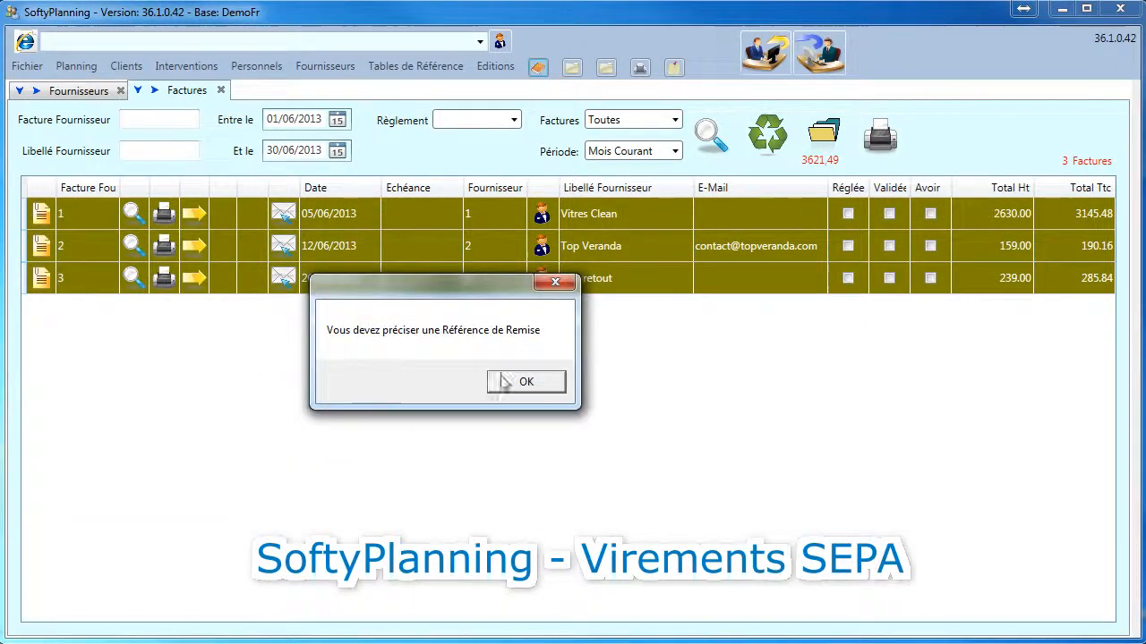
pyautogui.click(541, 386)
# Generate the payments for the three selected invoices with the remittance reference sepa0613
pyautogui.rightClick(401, 218)
pyautogui.click(167, 334)
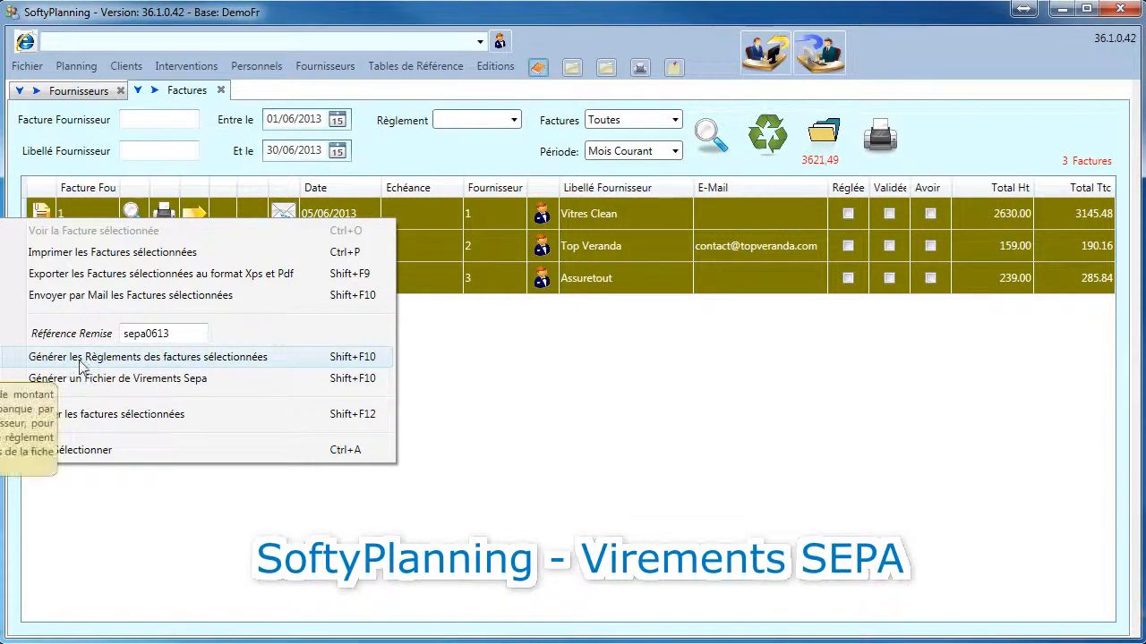
pyautogui.click(220, 362)
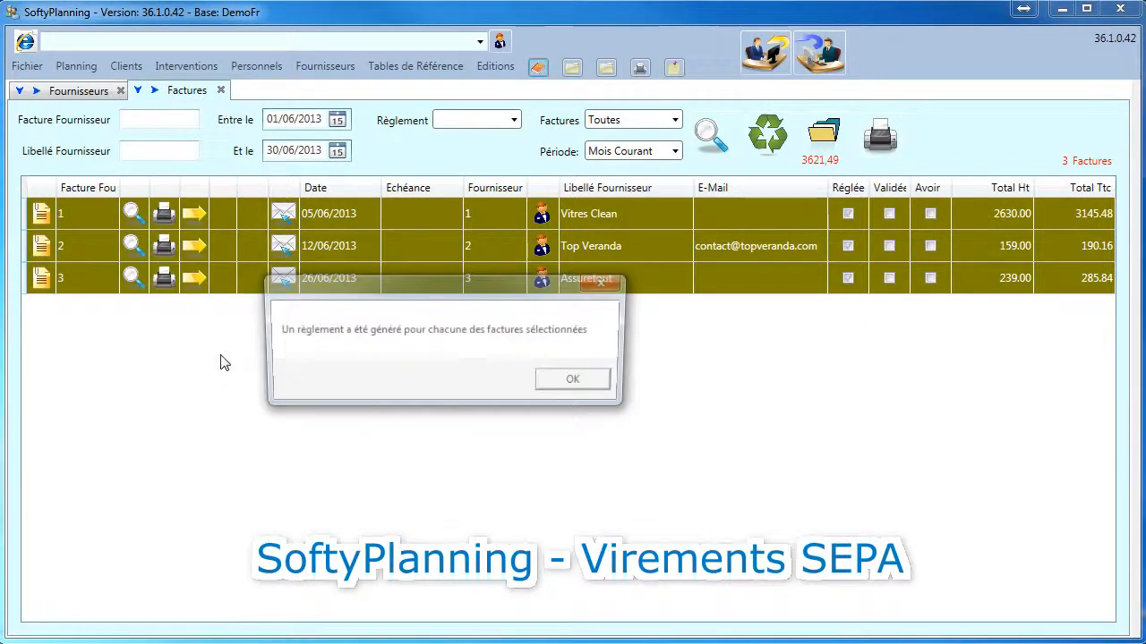
pyautogui.click(579, 382)
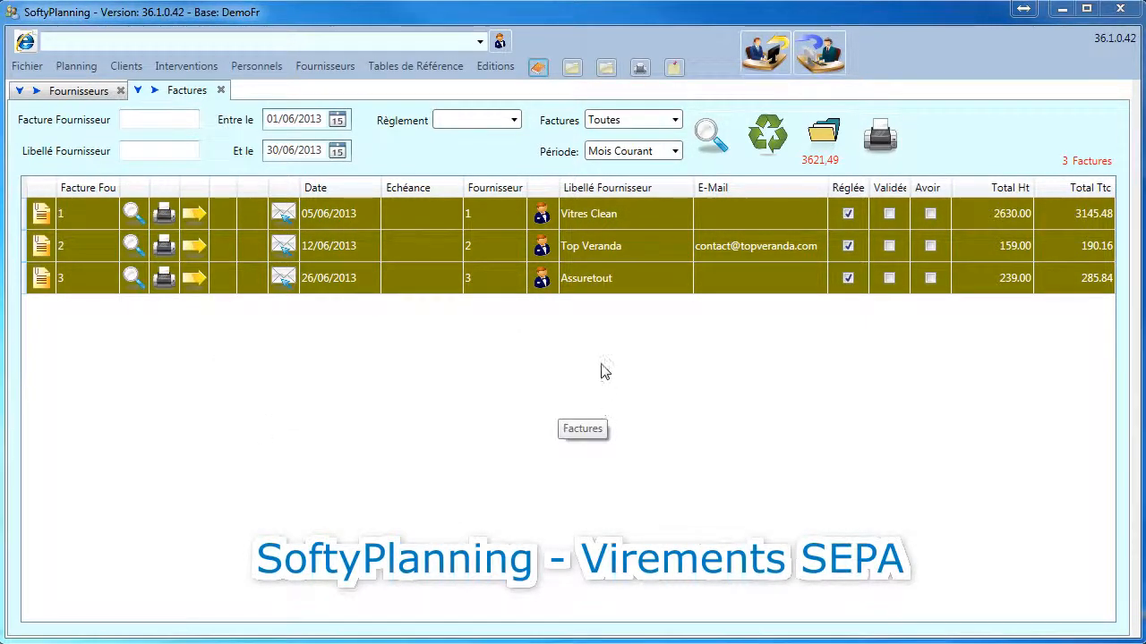
# Search for the current month's supplier payments, check the remittance reference on each one, and close the payment list
pyautogui.click(316, 65)
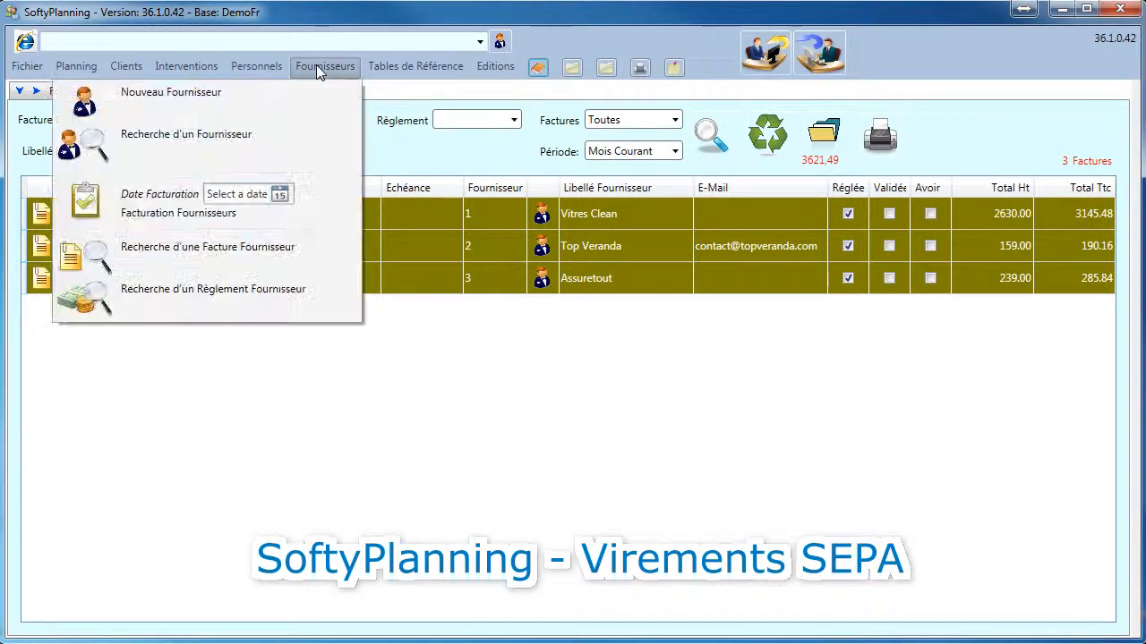
pyautogui.click(262, 299)
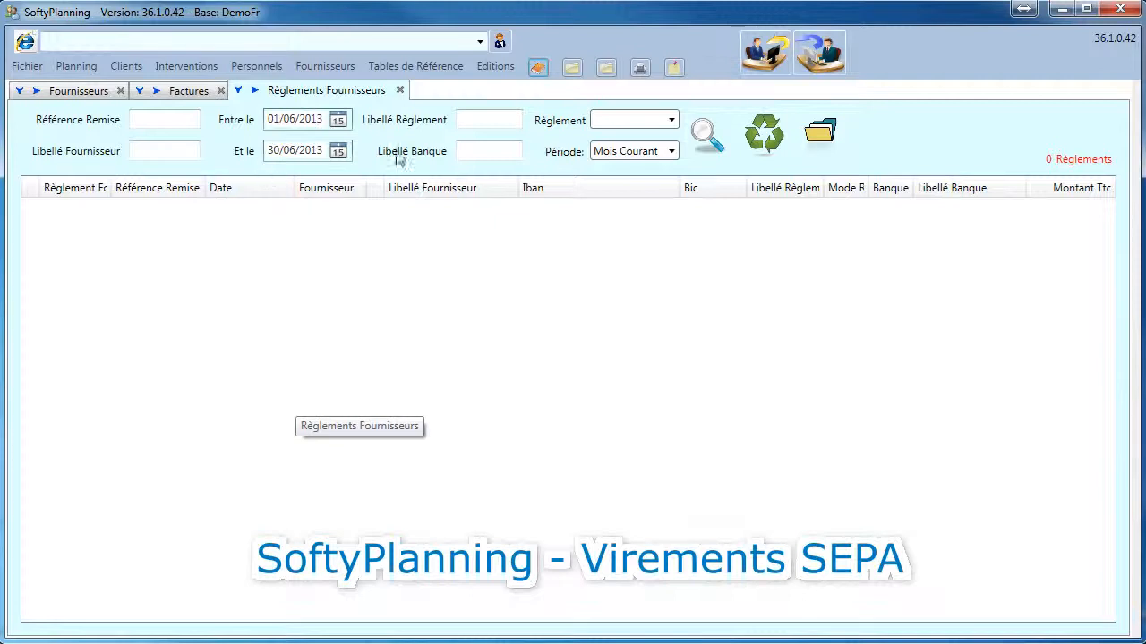
pyautogui.click(705, 139)
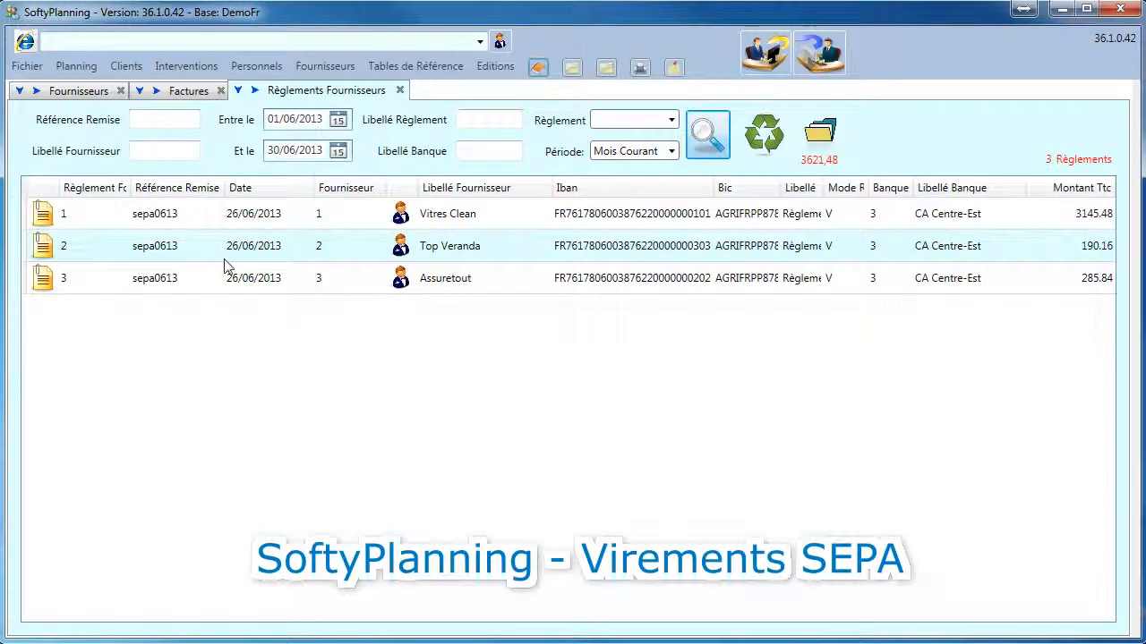
pyautogui.click(163, 220)
pyautogui.click(166, 245)
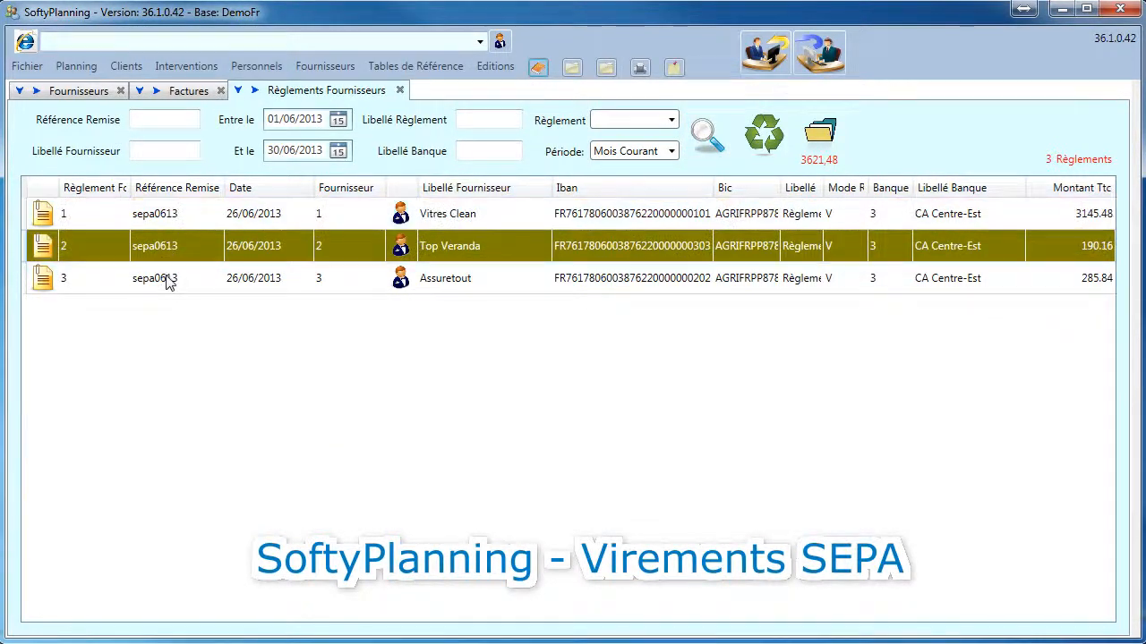
pyautogui.click(167, 280)
pyautogui.click(400, 92)
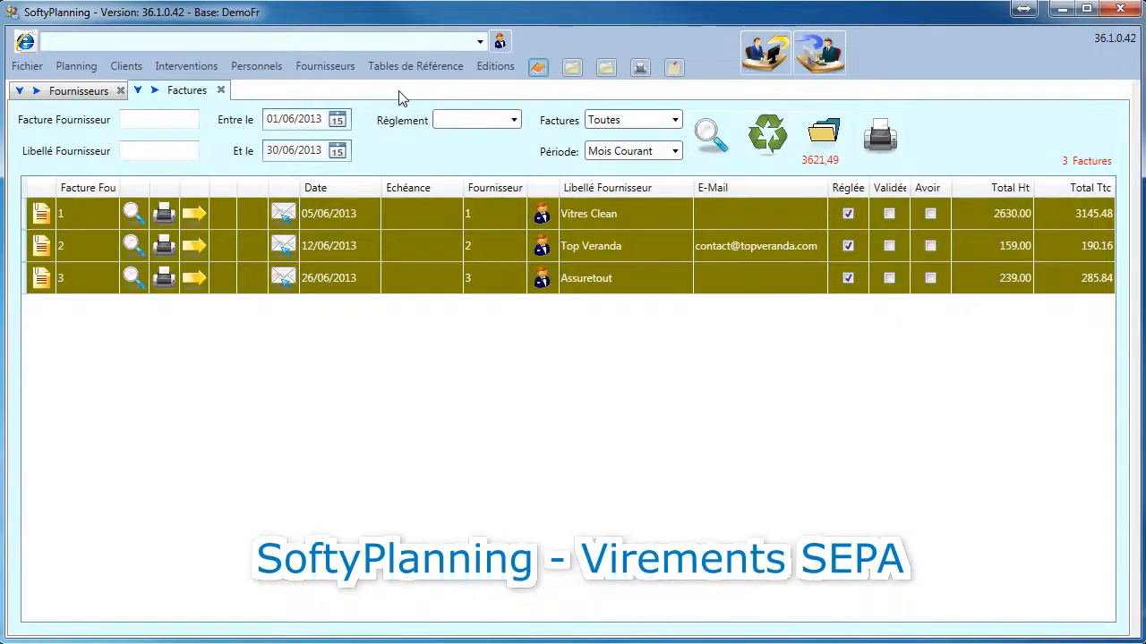
# Reselect the three supplier invoices and generate their SEPA transfer file with the remittance reference sepa0613
pyautogui.rightClick(400, 242)
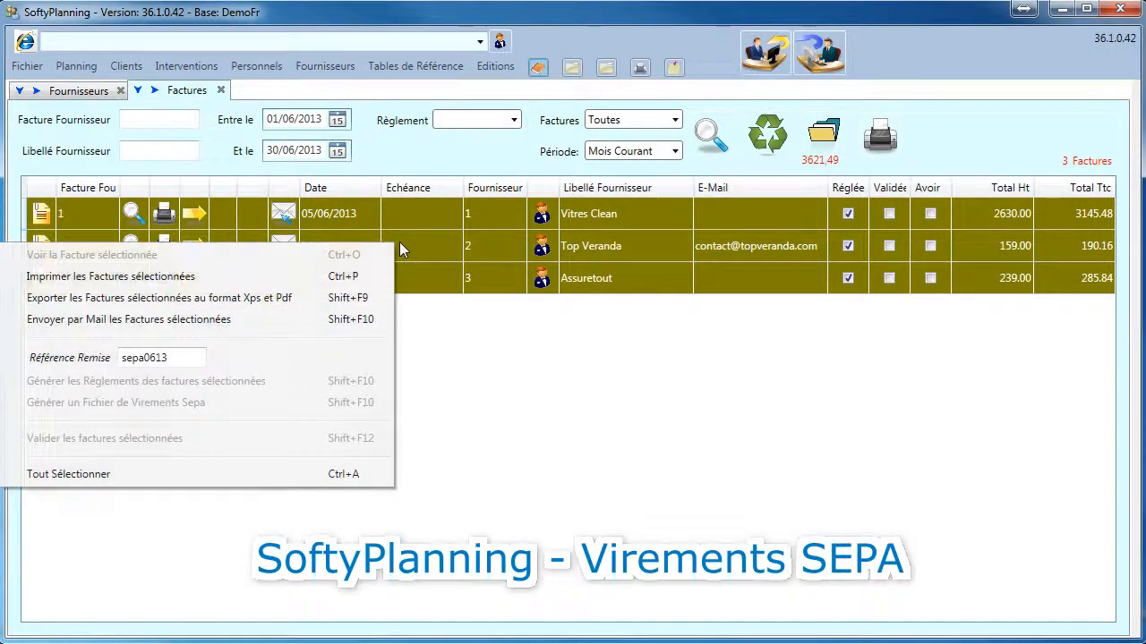
pyautogui.click(409, 248)
pyautogui.moveTo(409, 218); pyautogui.dragTo(412, 262)
pyautogui.rightClick(407, 243)
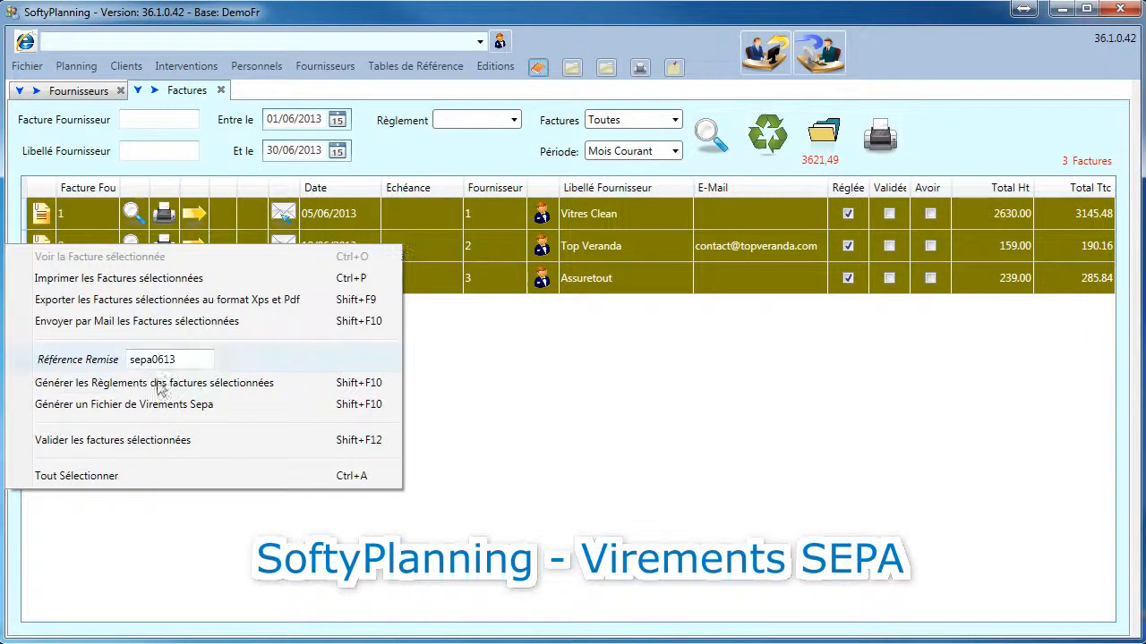
pyautogui.click(170, 410)
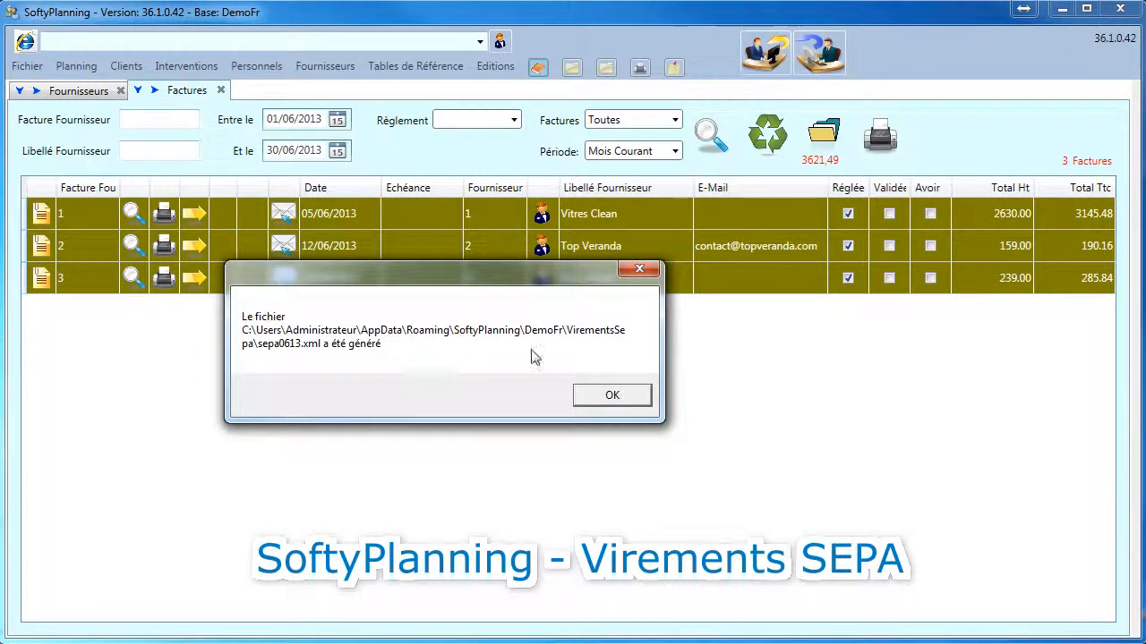
pyautogui.click(608, 397)
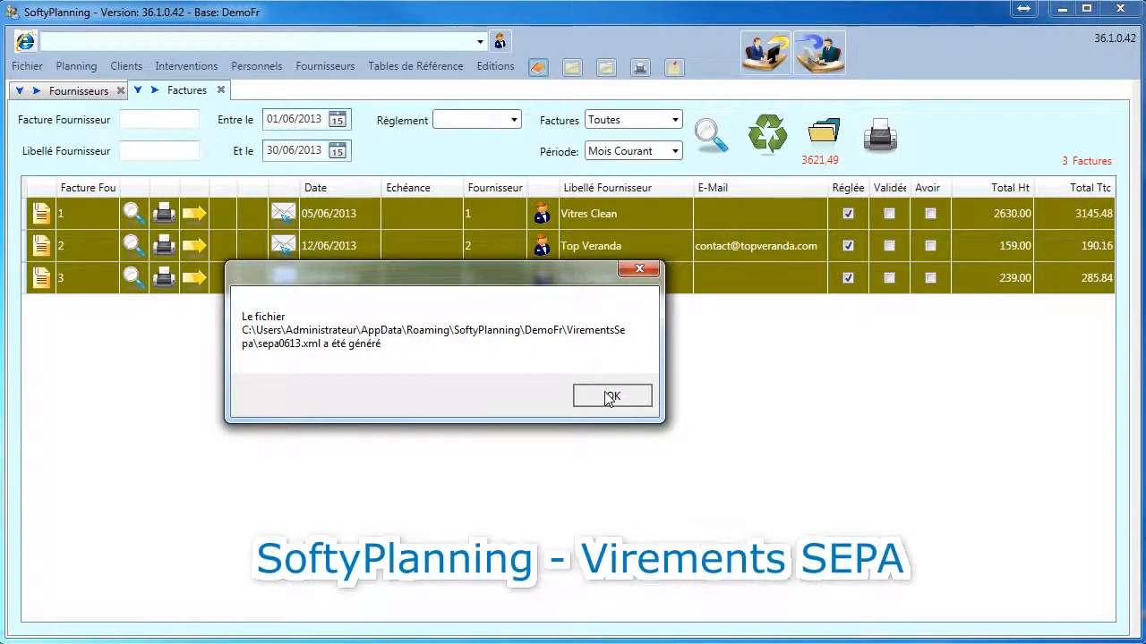
pyautogui.click(608, 396)
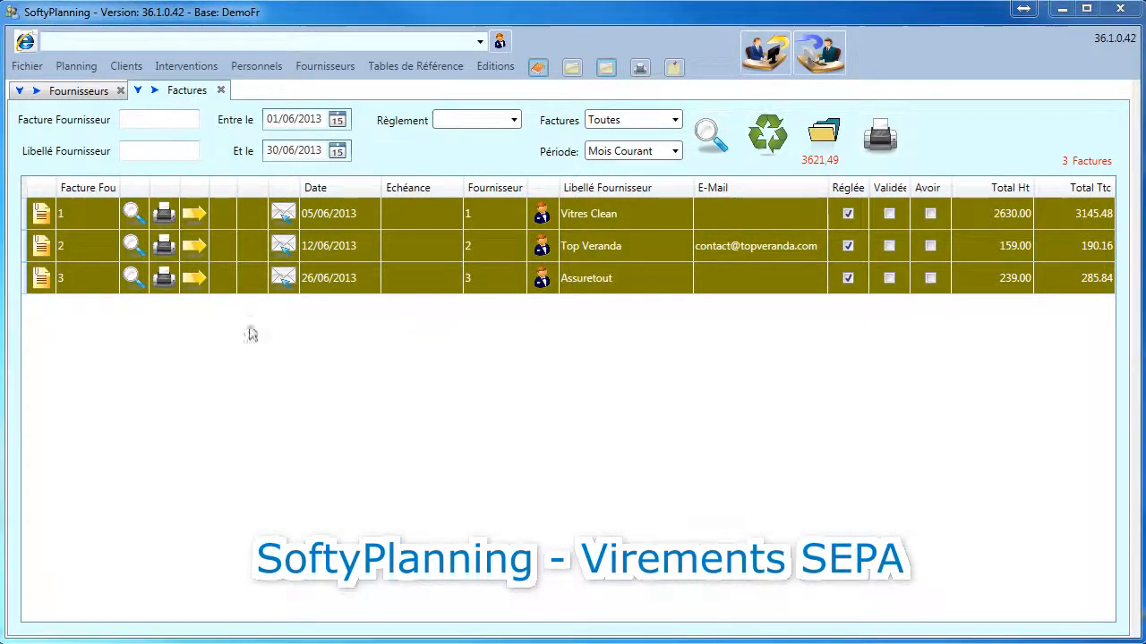
# Open the generated file sepa0613.xml from the VirementsSepa folder of the DemoFr data
pyautogui.click(605, 69)
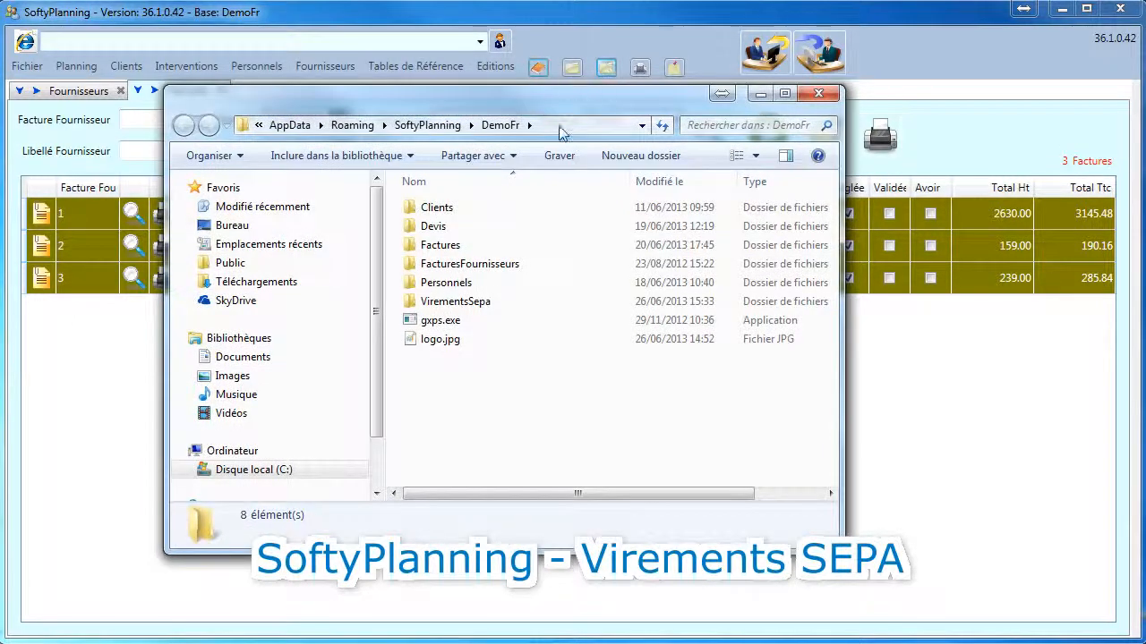
pyautogui.doubleClick(452, 302)
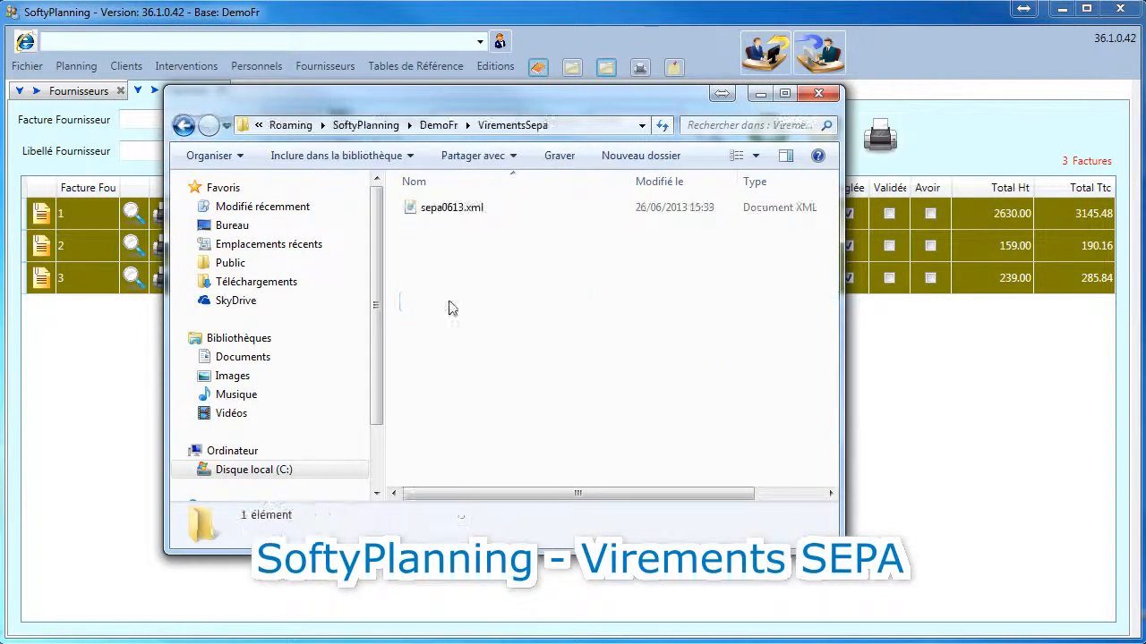
pyautogui.click(447, 210)
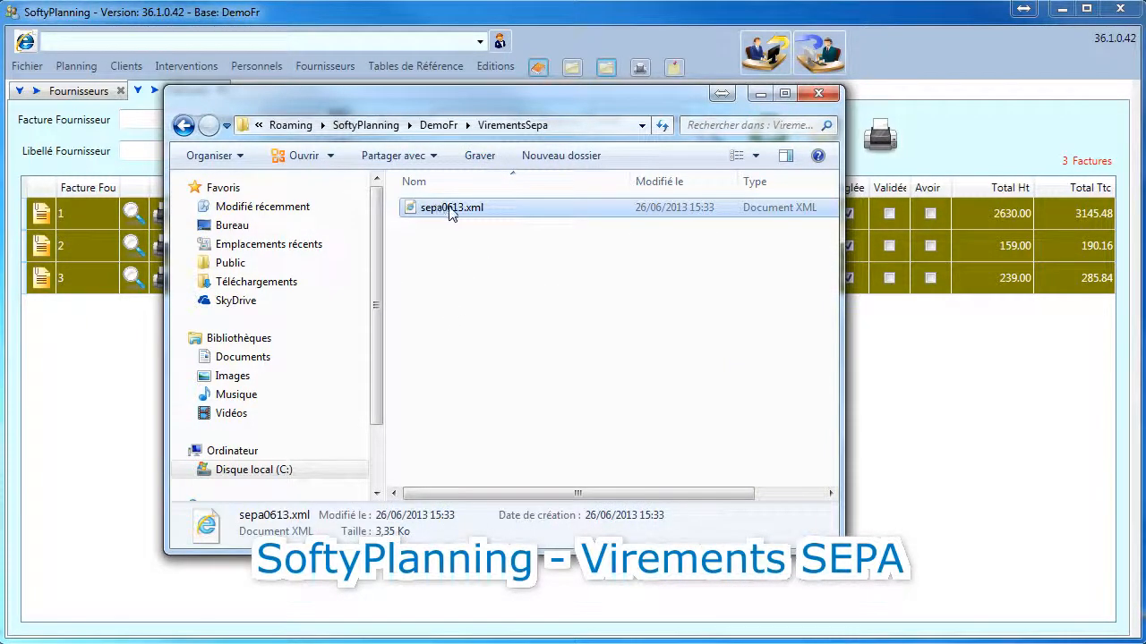
pyautogui.rightClick(450, 210)
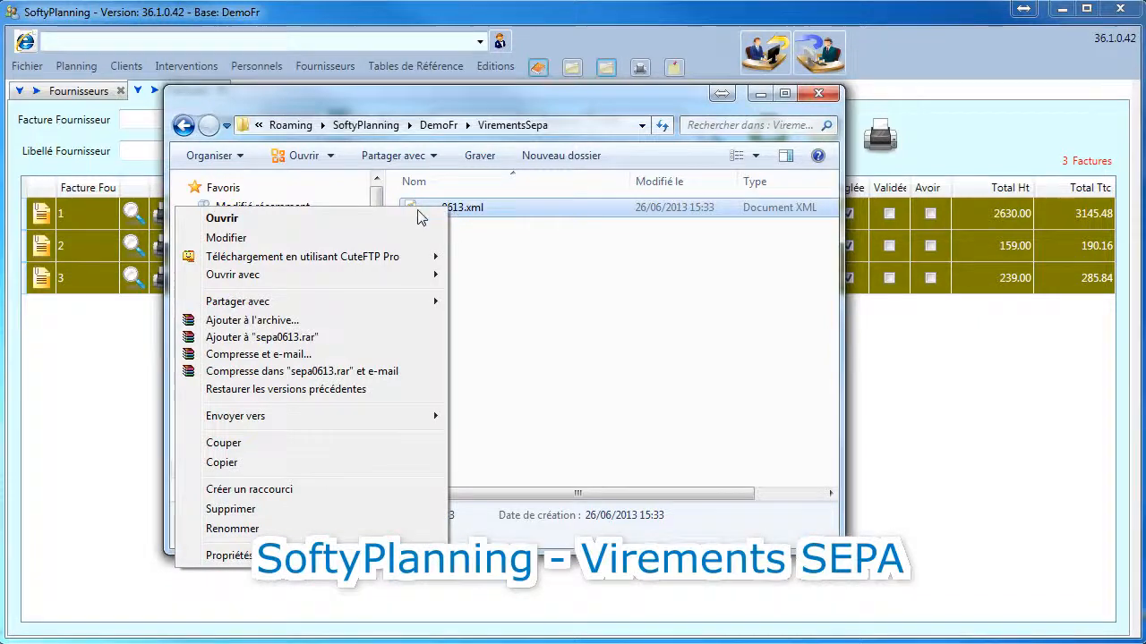
pyautogui.moveTo(315, 282)
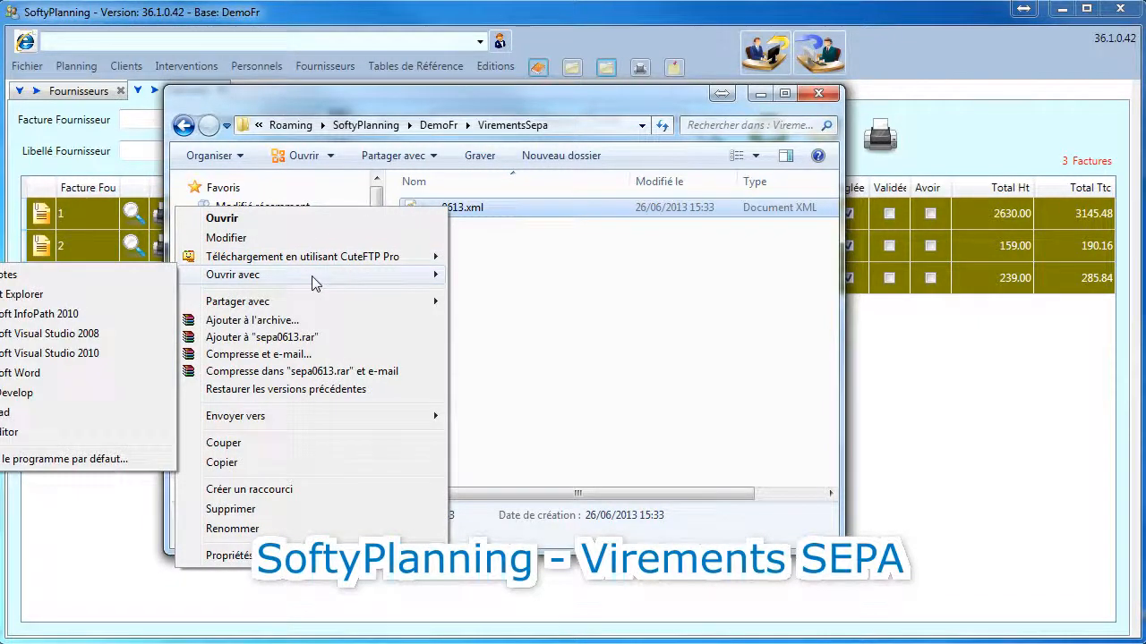
pyautogui.click(229, 219)
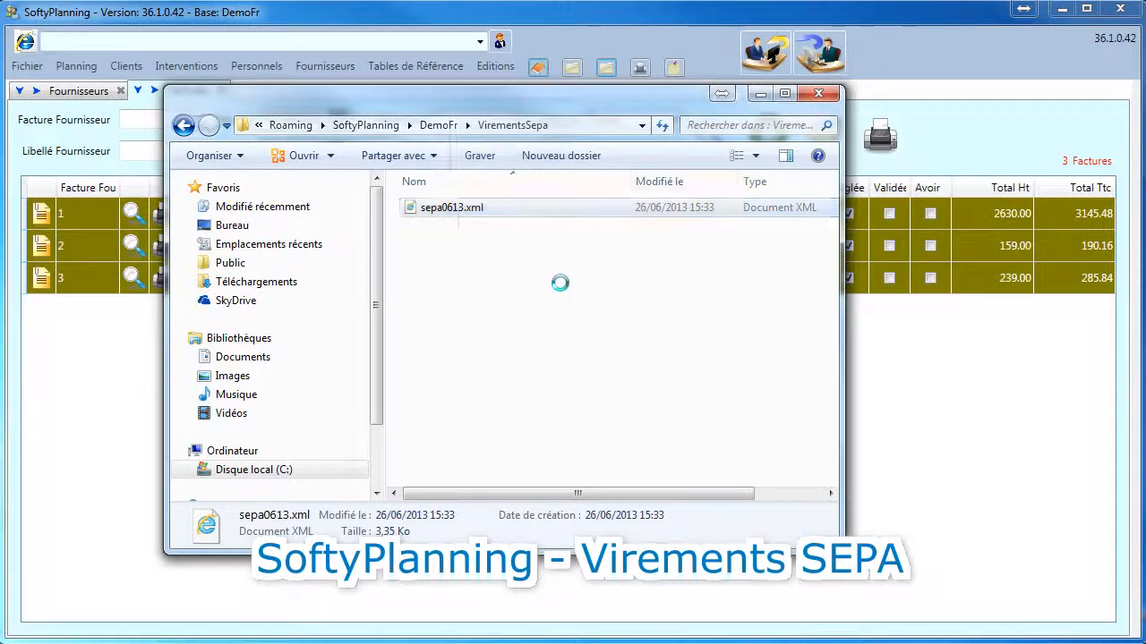
# Review the contents of the SEPA transfer XML file, then close it and the file folder
pyautogui.moveTo(787, 44); pyautogui.dragTo(537, 45)
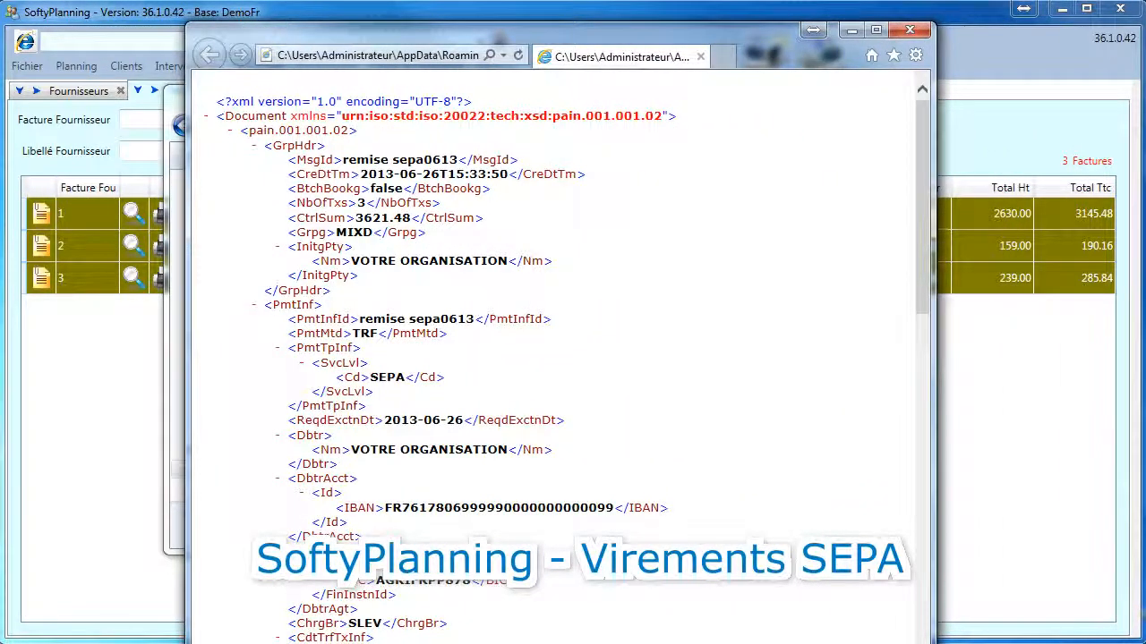
pyautogui.moveTo(703, 643); pyautogui.dragTo(704, 617)
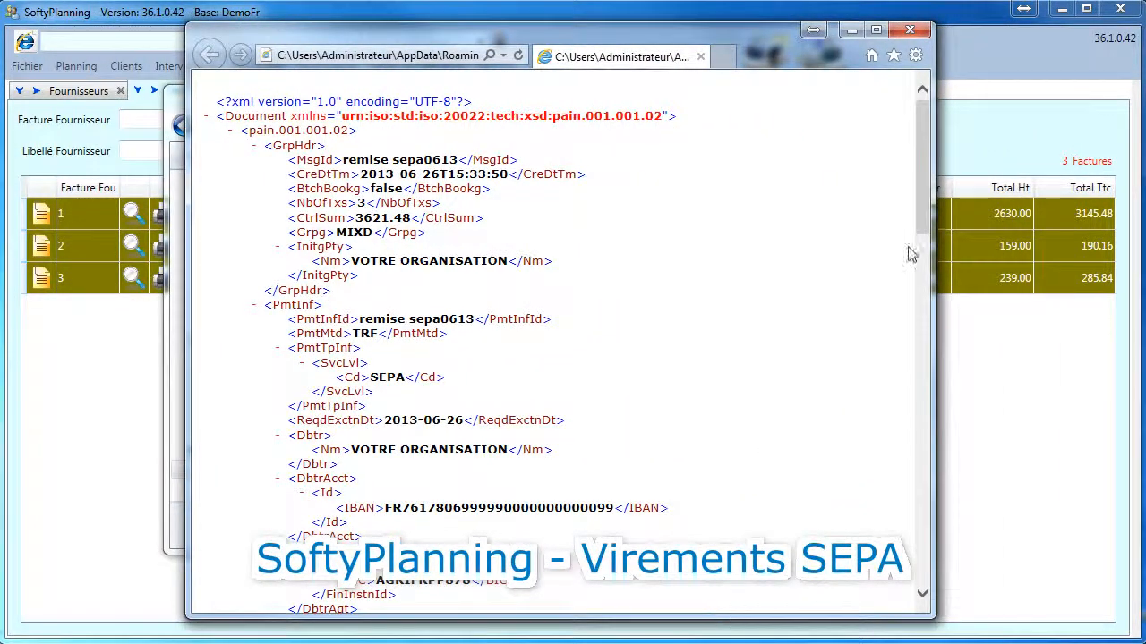
pyautogui.moveTo(929, 218); pyautogui.dragTo(927, 151)
pyautogui.click(909, 30)
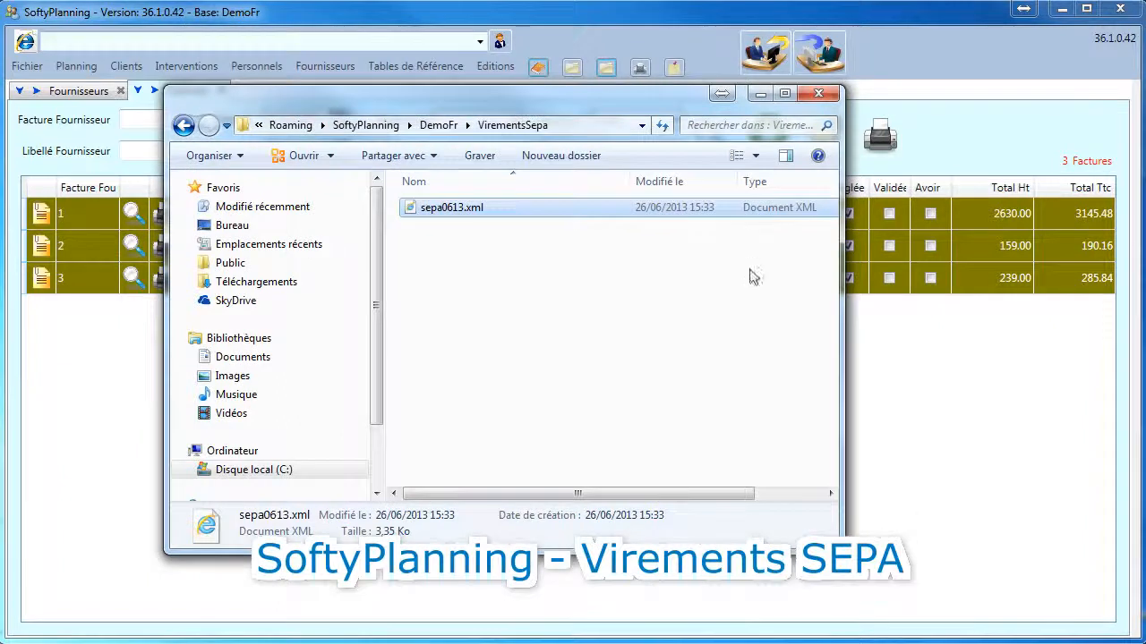
pyautogui.click(818, 97)
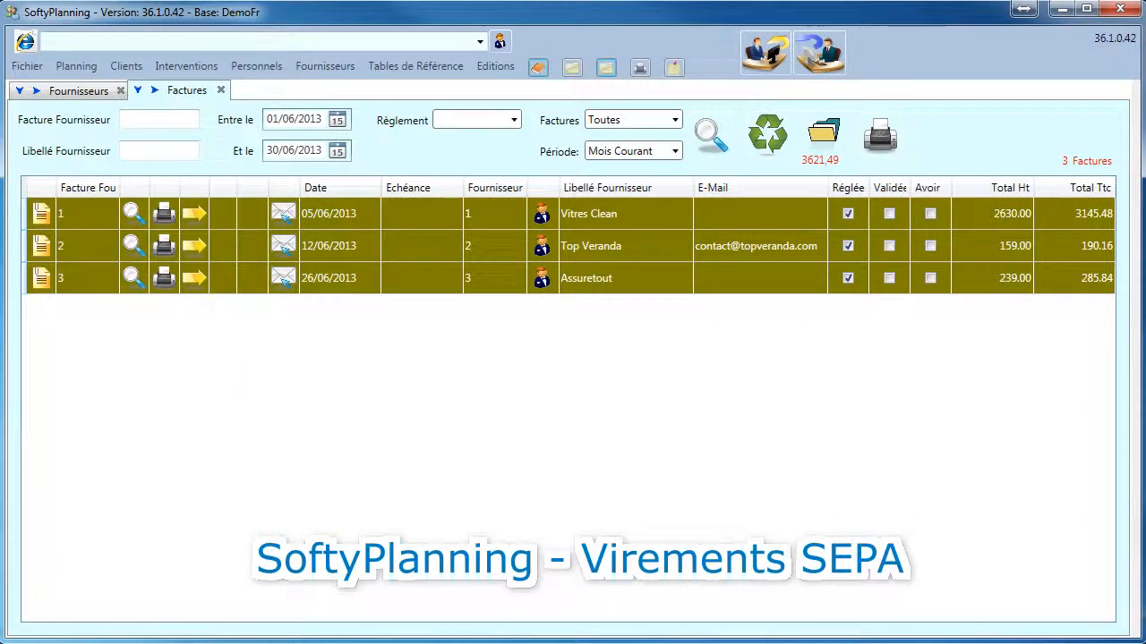